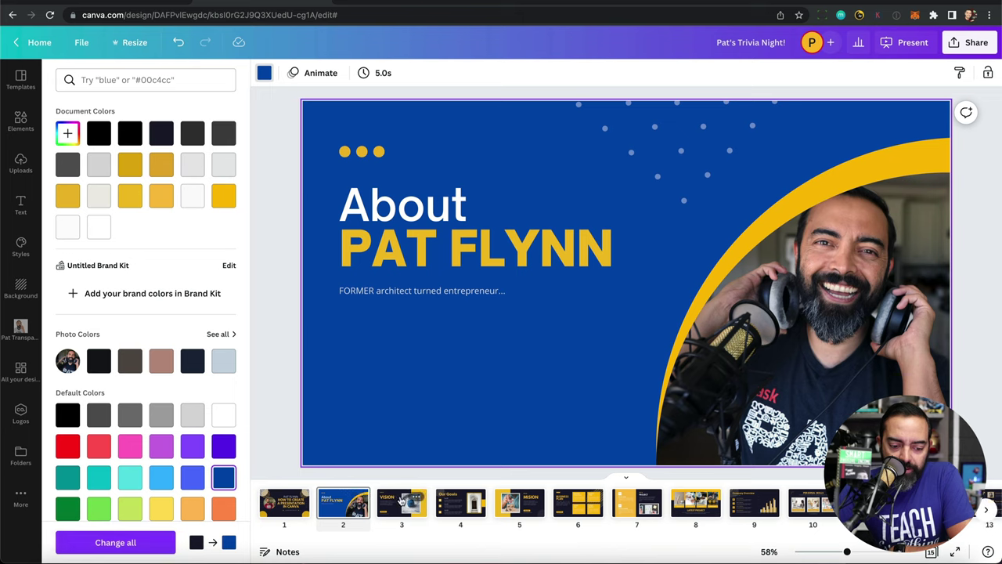
Apply the deep blue background to all slides, checking the Vision, title and About slides.
left_click(117, 543)
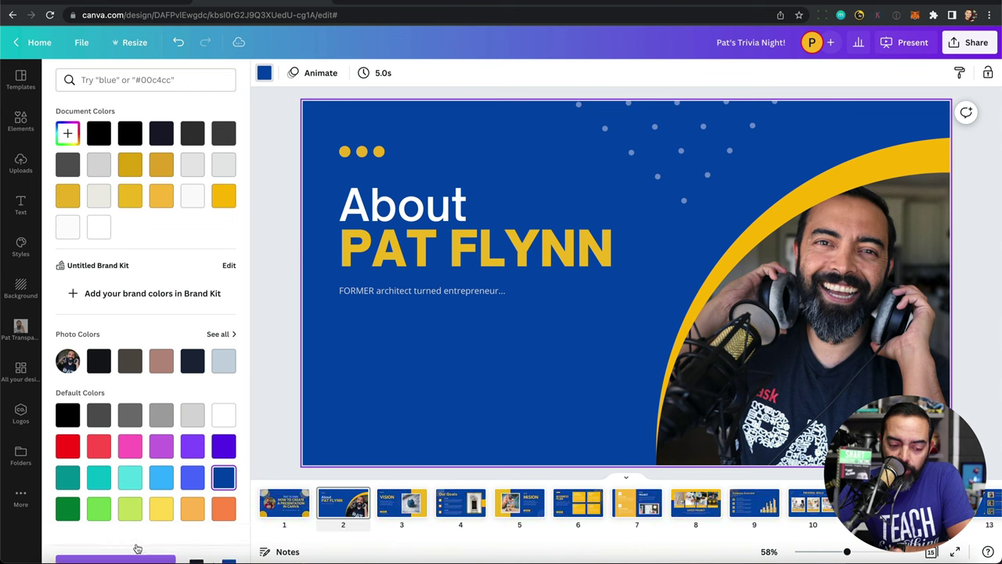
left_click(284, 509)
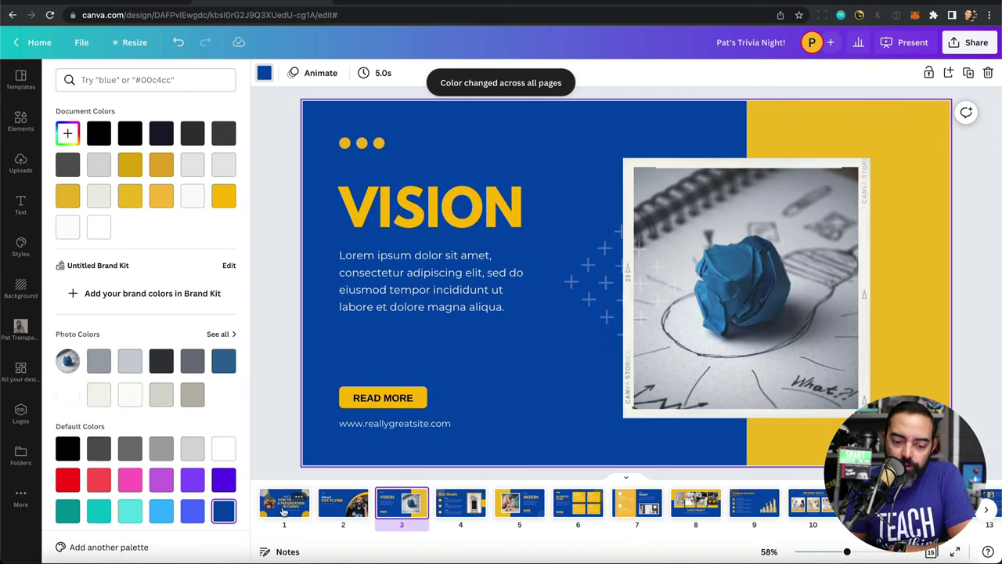
left_click(285, 509)
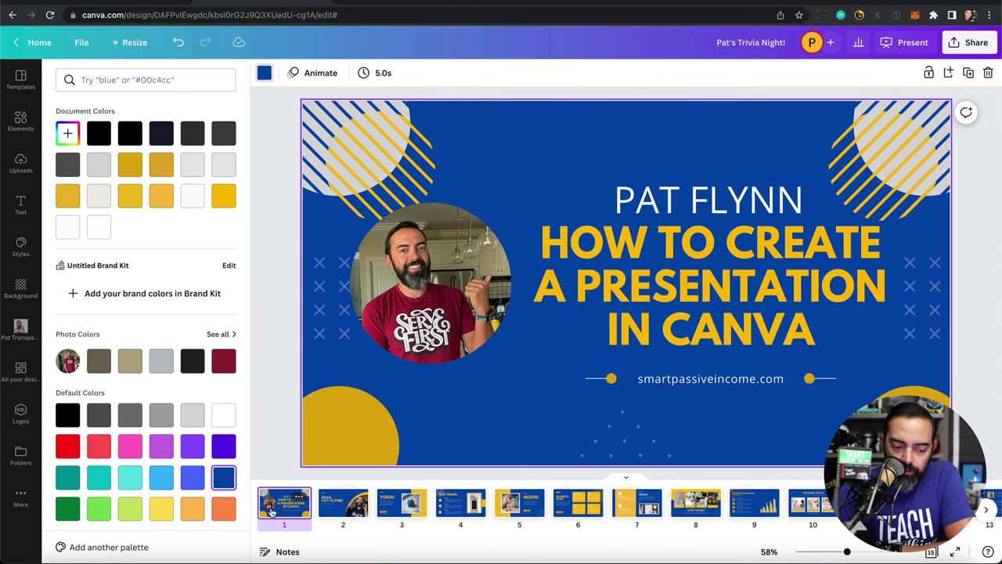
left_click(332, 509)
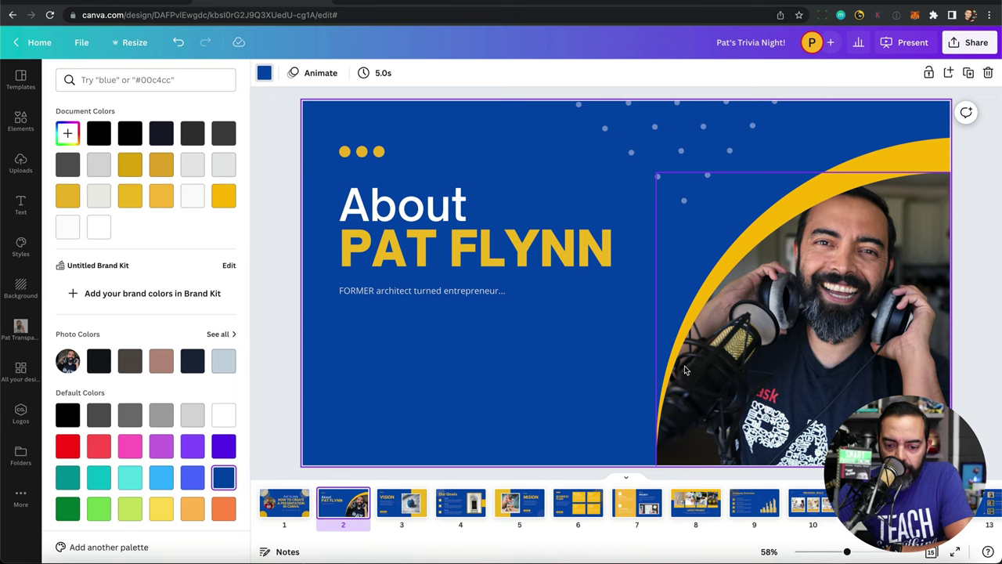
Search the design elements for 'arrow' and filter to Graphics results.
left_click(20, 119)
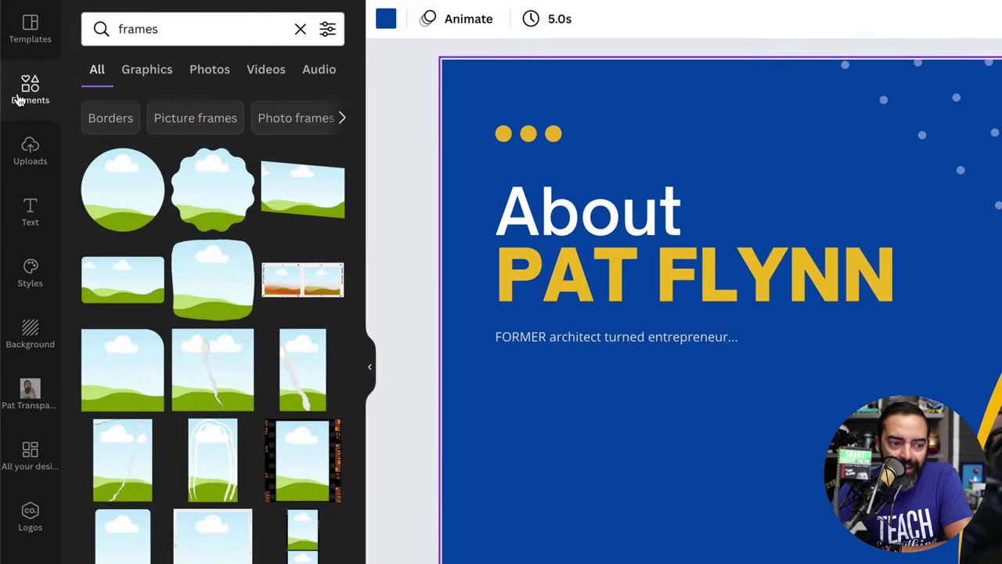
double_click(157, 25)
type("arrow")
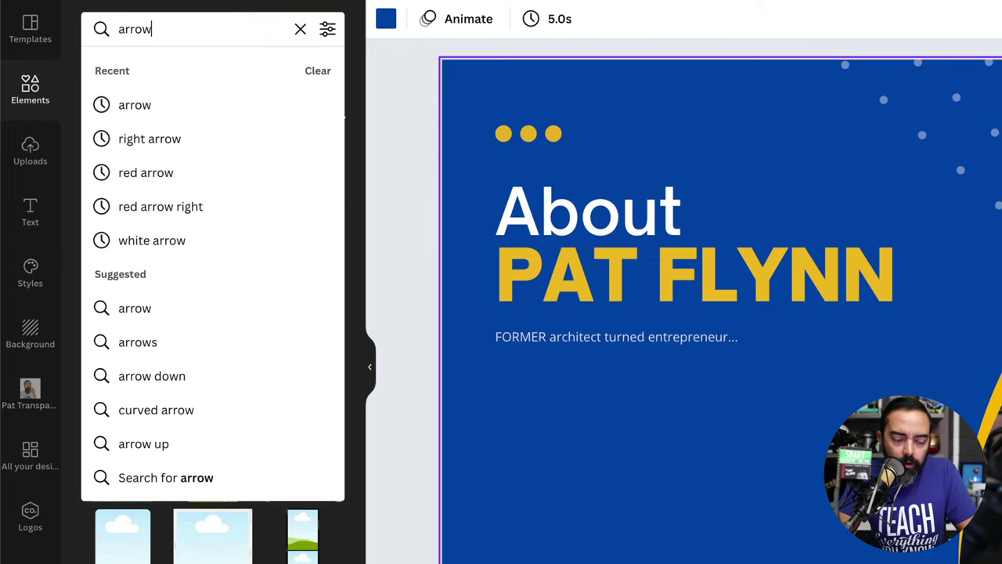
key("Return")
scroll(211, 240, "down", 3)
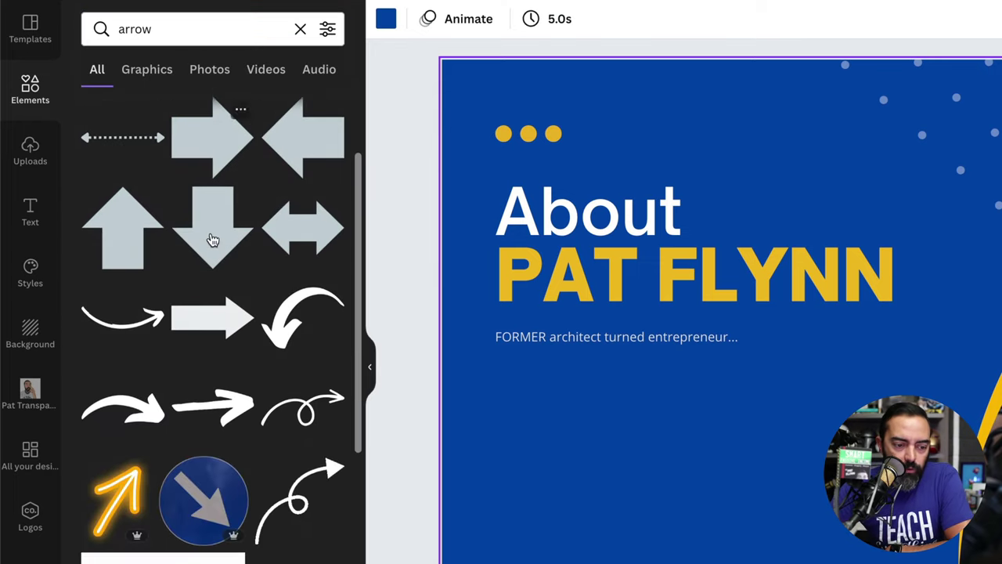
left_click(145, 72)
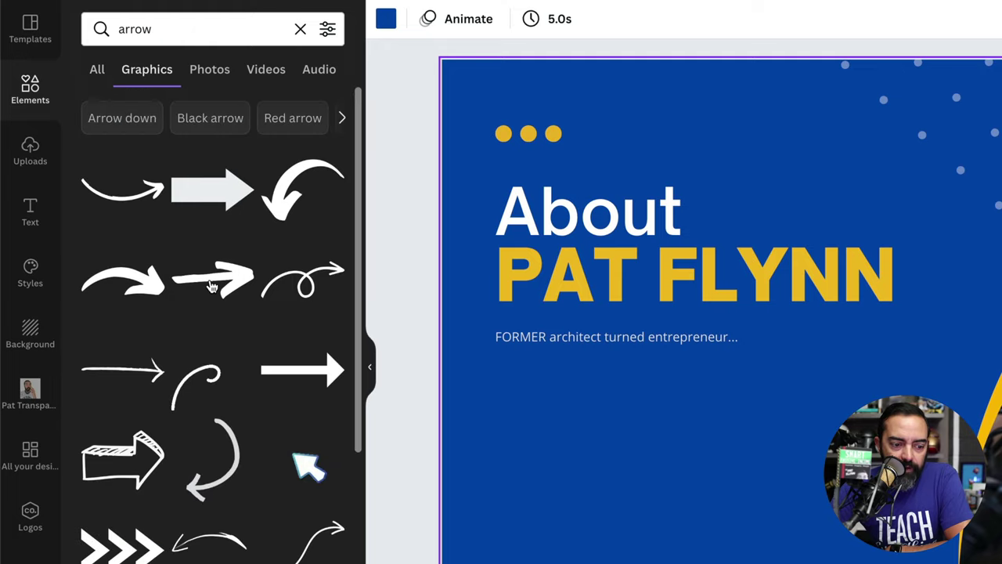
Try a white straight arrow on the About slide, then delete it.
scroll(211, 286, "down", 4)
scroll(211, 286, "down", 8)
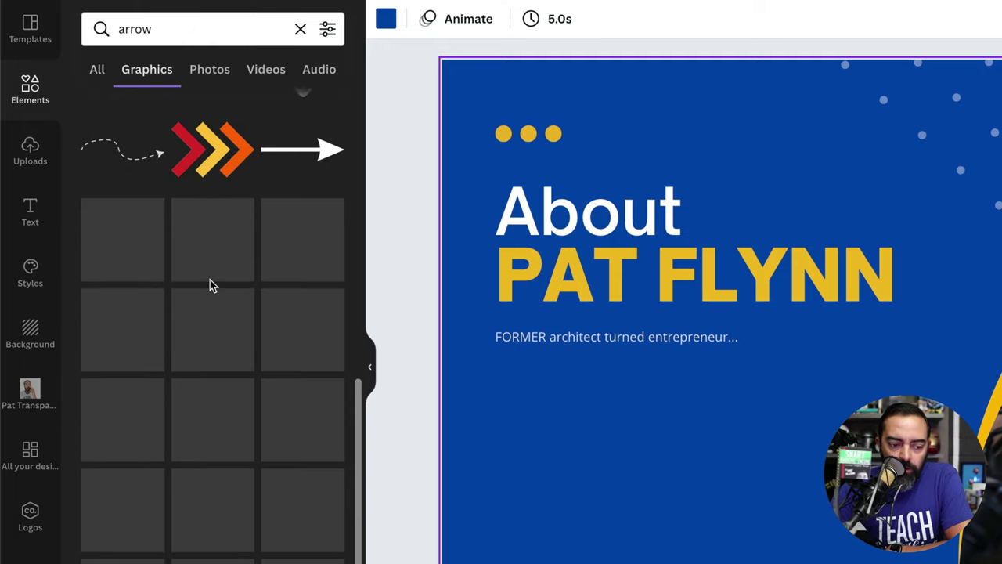
scroll(227, 267, "down", 3)
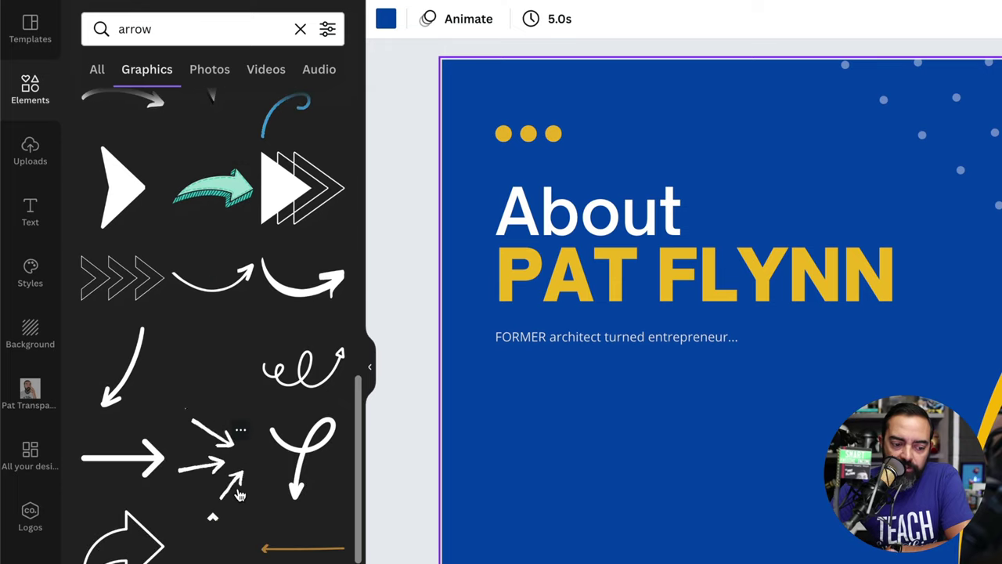
scroll(313, 541, "down", 3)
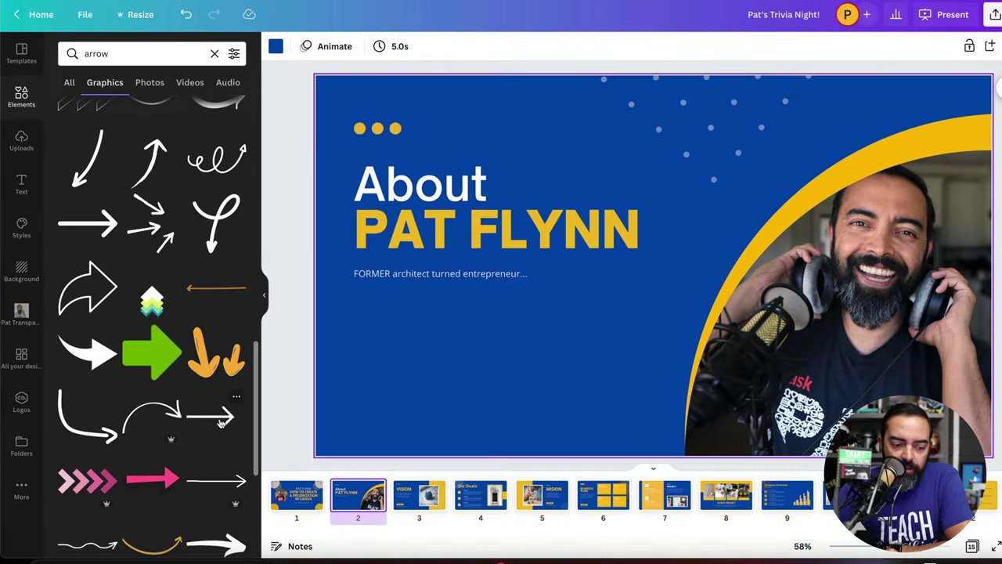
left_click_drag(314, 540, 493, 346)
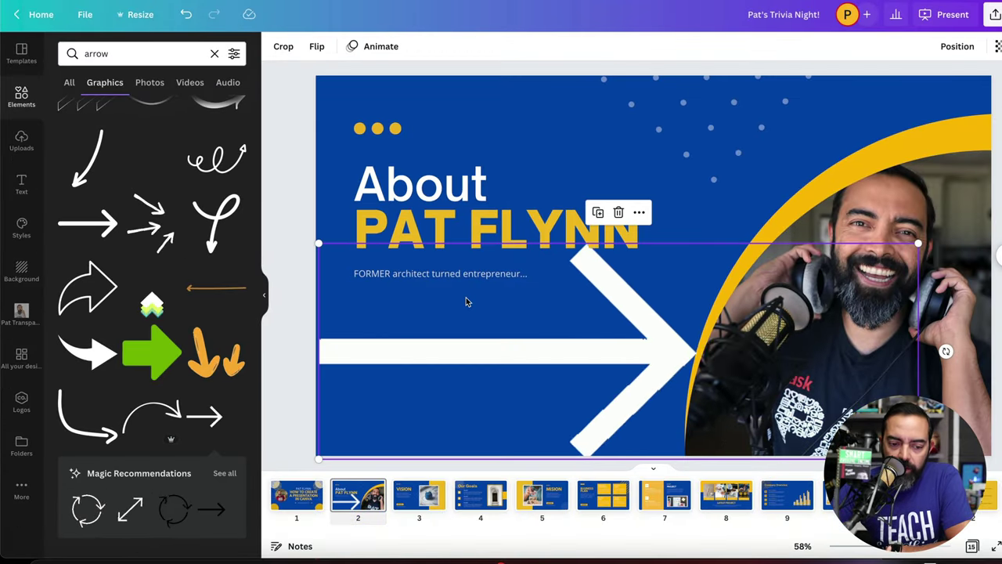
key("Delete")
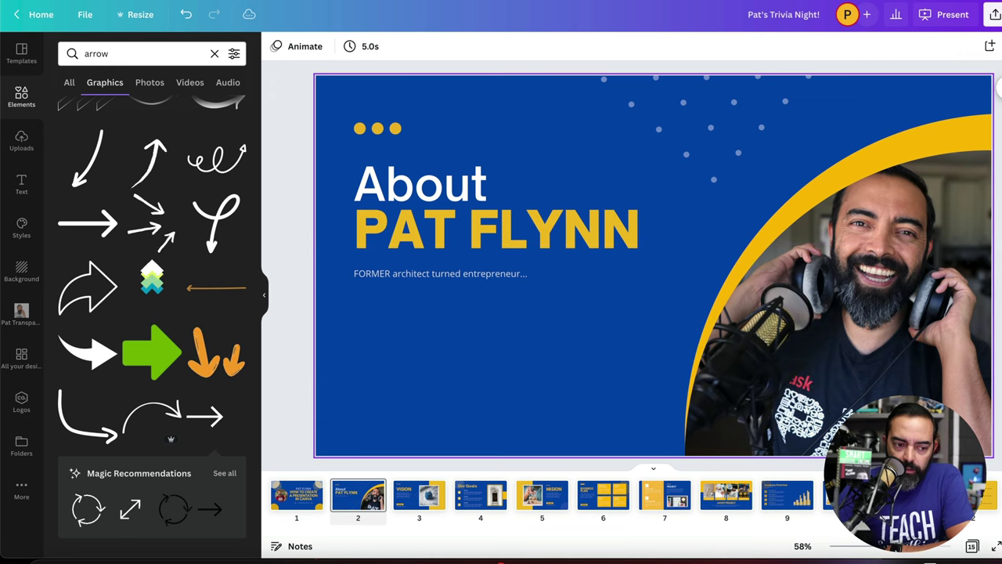
scroll(148, 313, "up", 4)
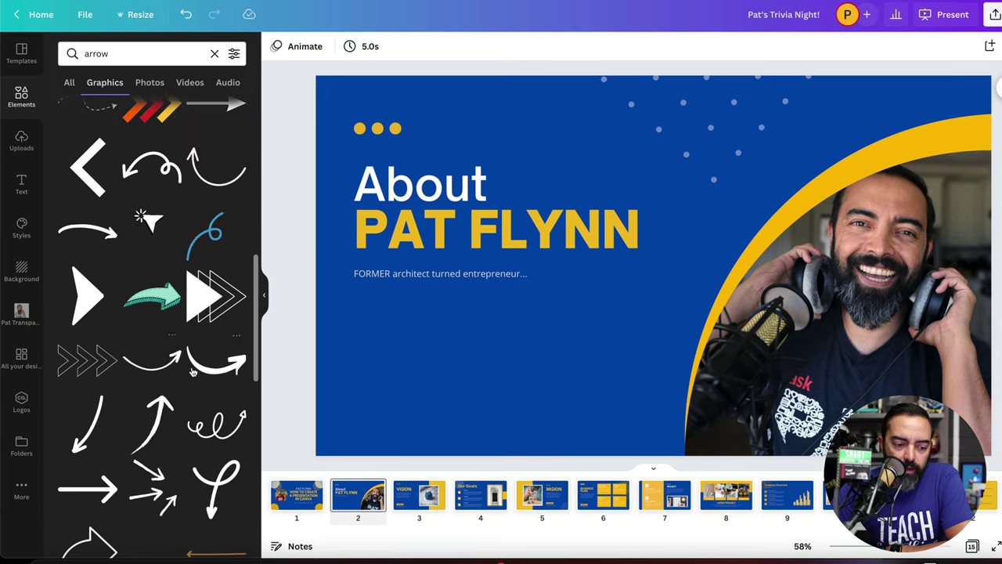
Place a curved arrow, shrink and tilt it toward the microphone, and colour it red.
left_click_drag(217, 372, 496, 351)
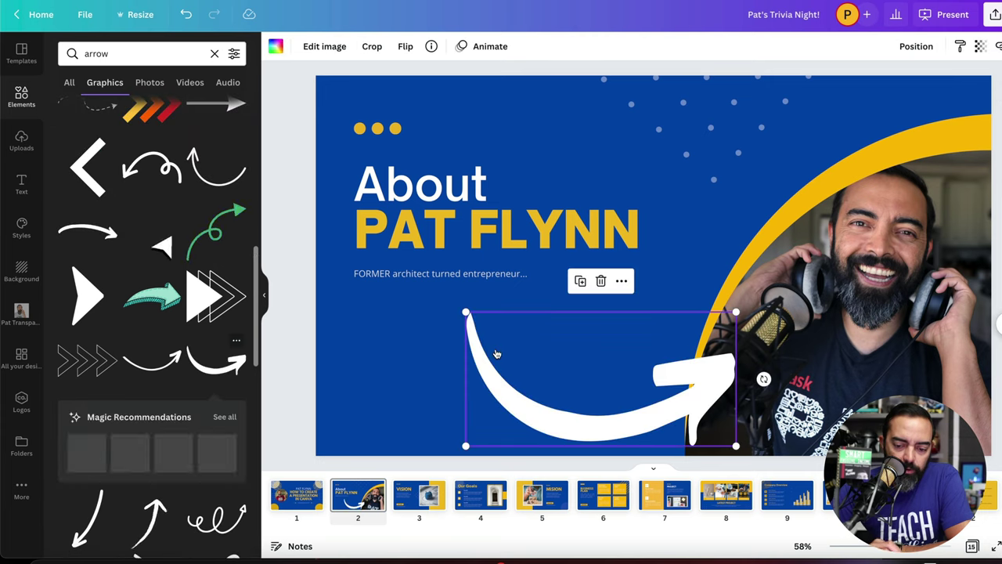
left_click_drag(462, 311, 514, 337)
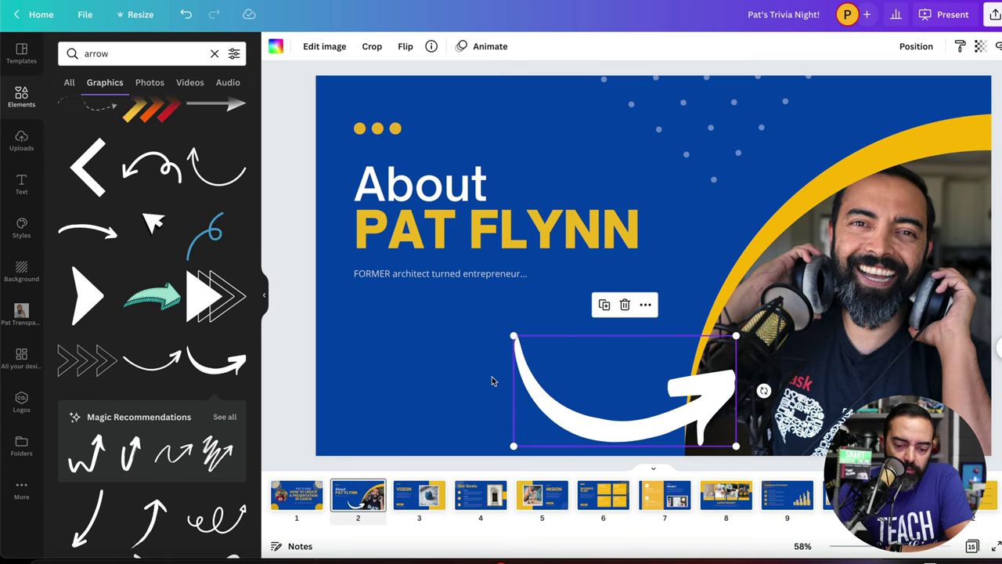
left_click_drag(764, 389, 772, 359)
left_click_drag(682, 408, 676, 400)
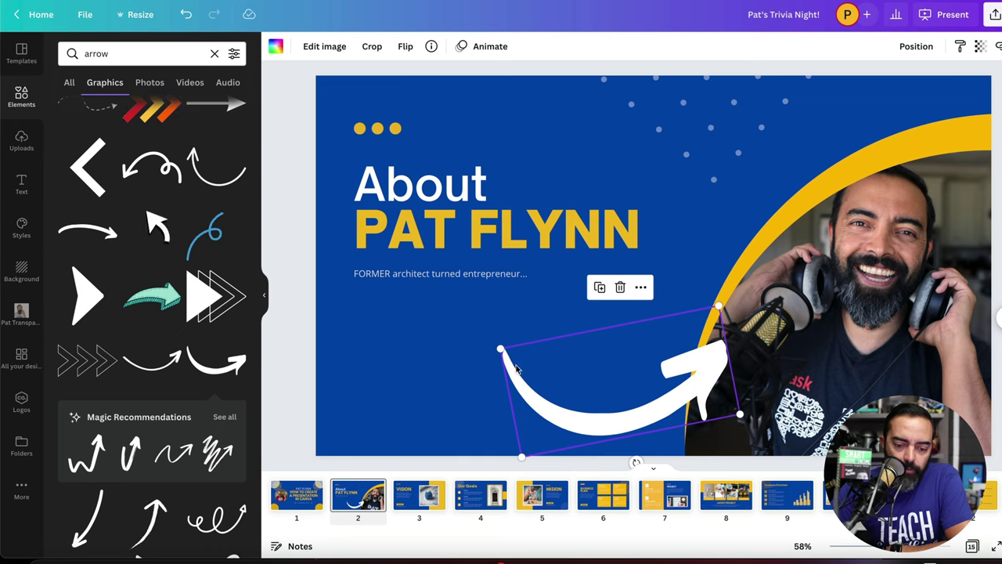
left_click(275, 50)
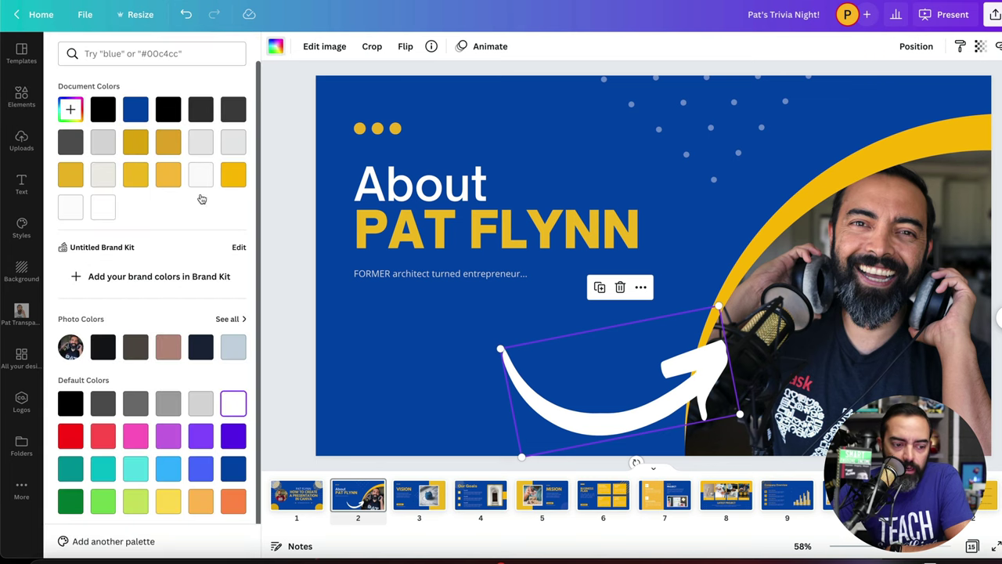
left_click(72, 435)
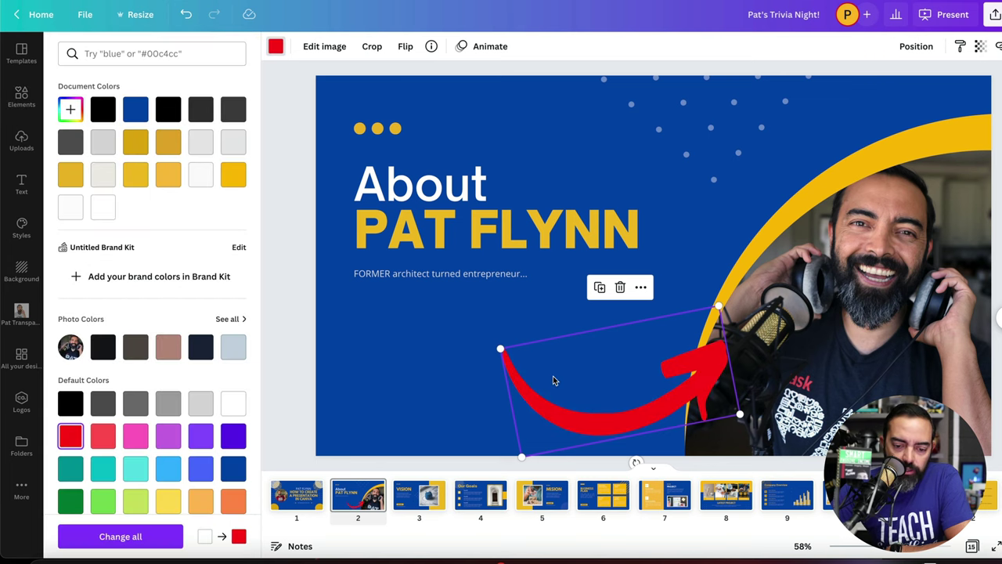
left_click_drag(501, 348, 569, 368)
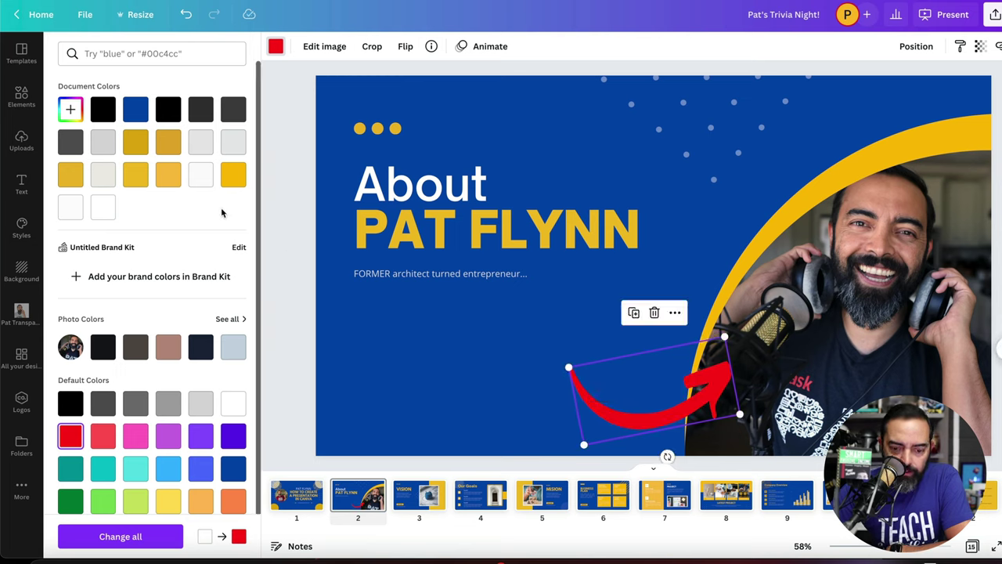
Add body text 'This is a Heil PR40 Microphone!' and move it beside the red arrow.
left_click(23, 183)
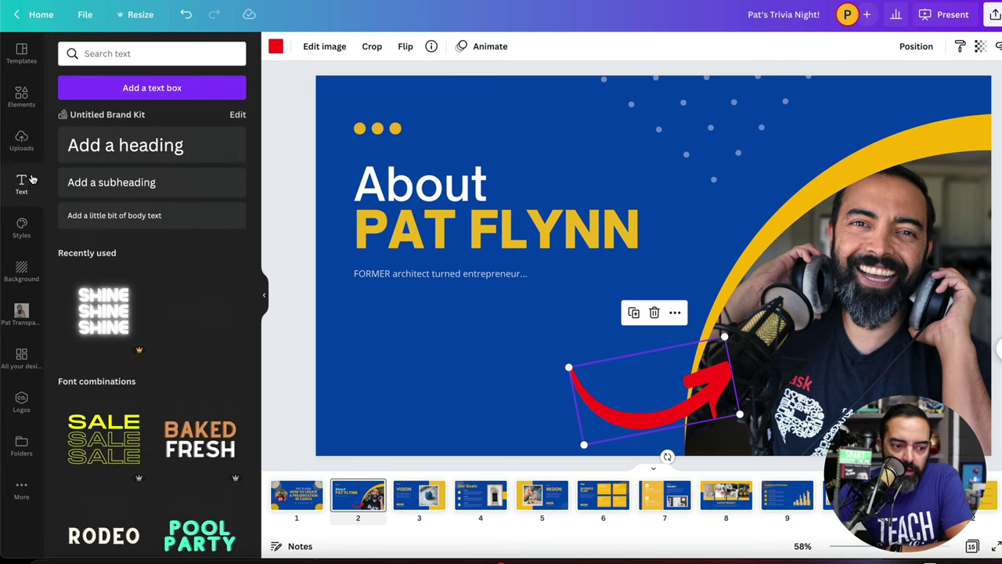
left_click(152, 88)
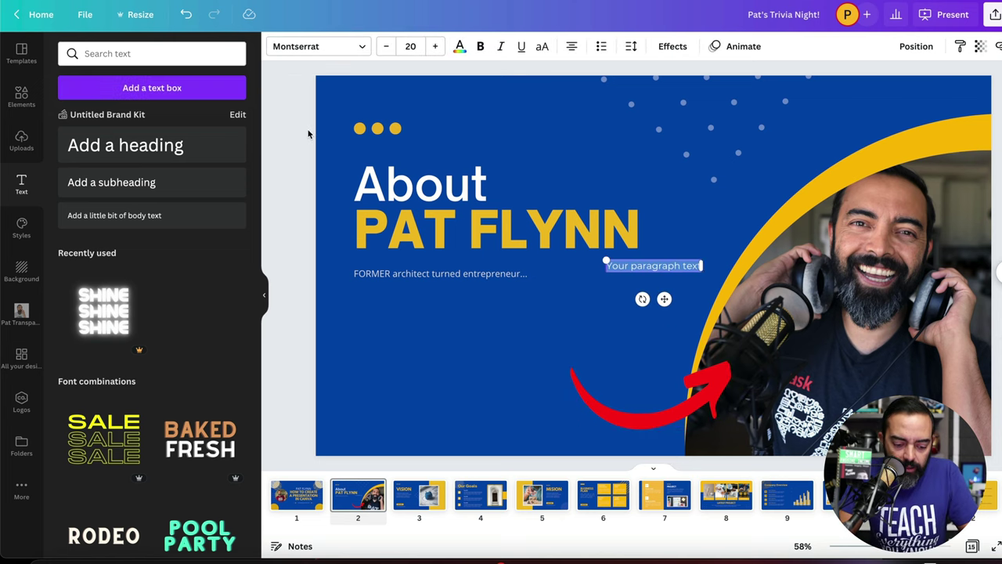
type("This is a Heil")
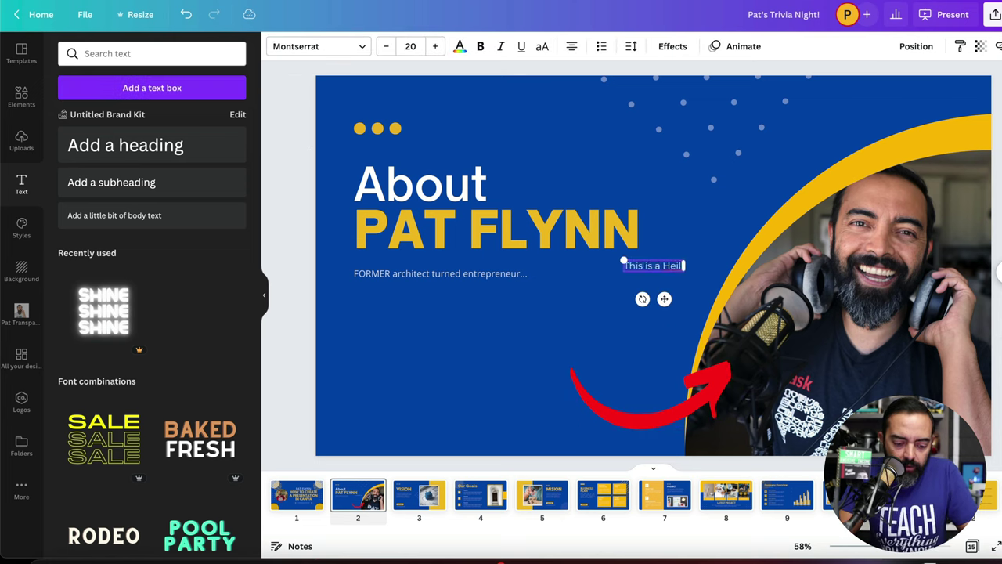
type(" PR40 Microphone!")
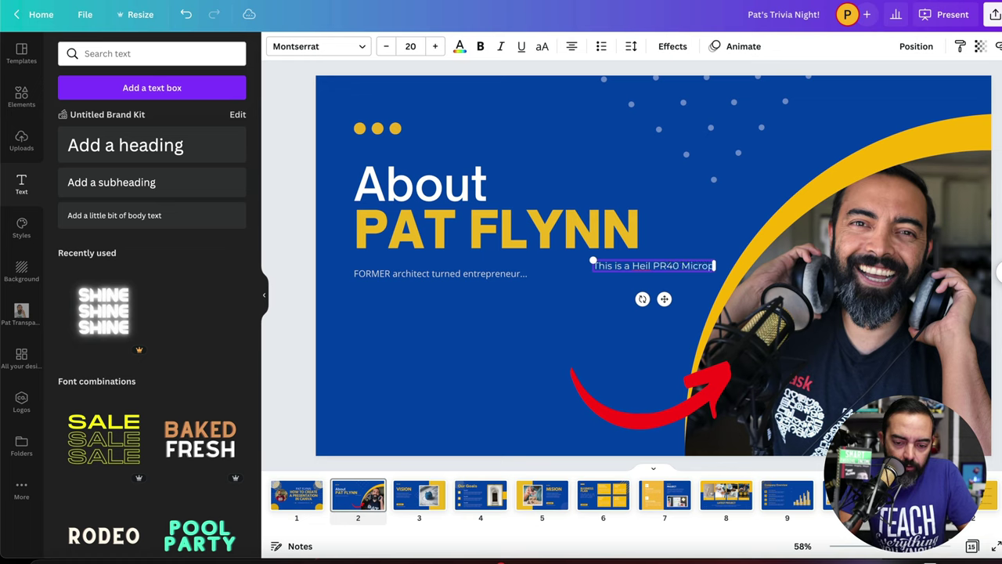
left_click_drag(658, 298, 511, 389)
Change the caption's font to DM Sans.
triple_click(535, 354)
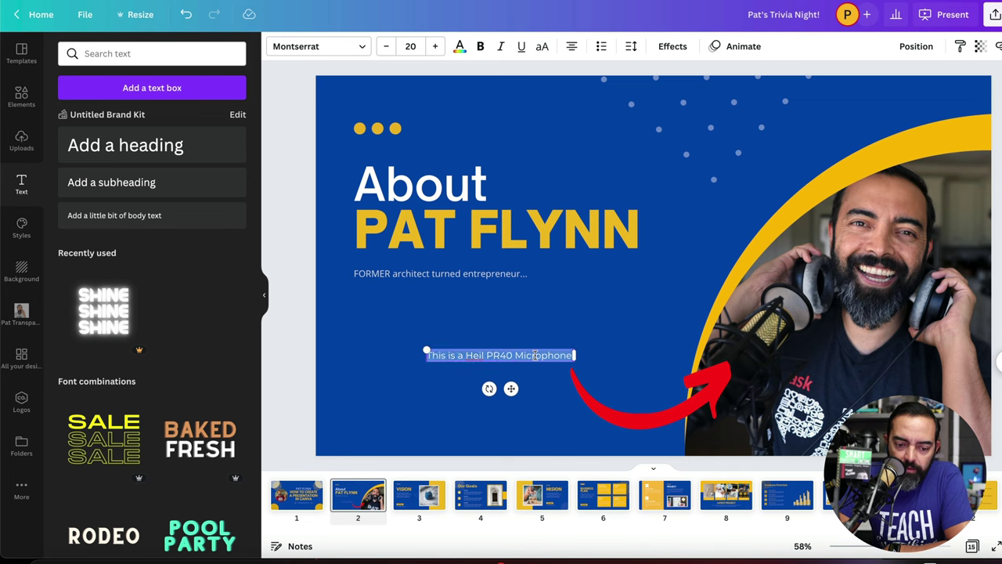
left_click(360, 47)
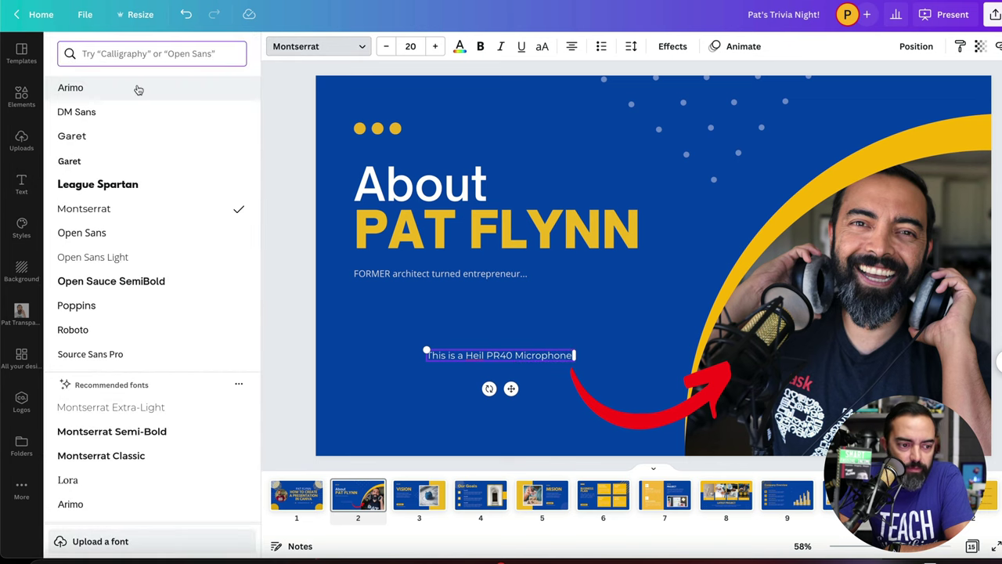
left_click(116, 114)
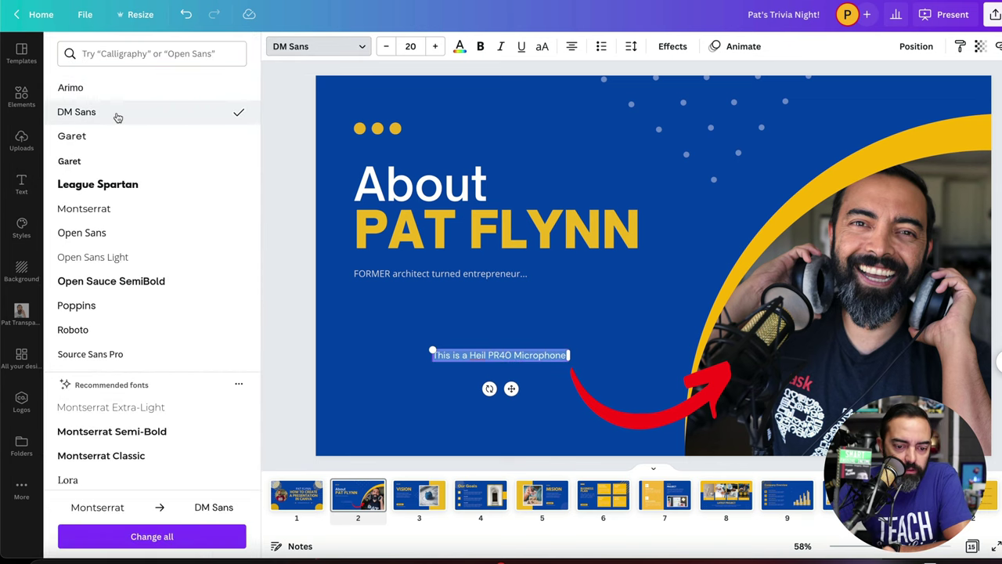
left_click(511, 343)
left_click(607, 335)
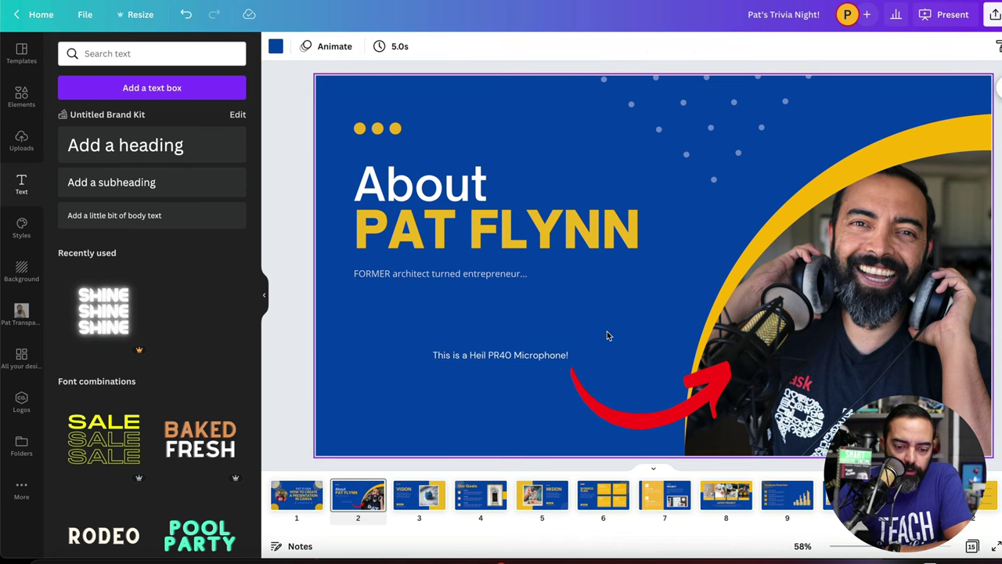
left_click(946, 14)
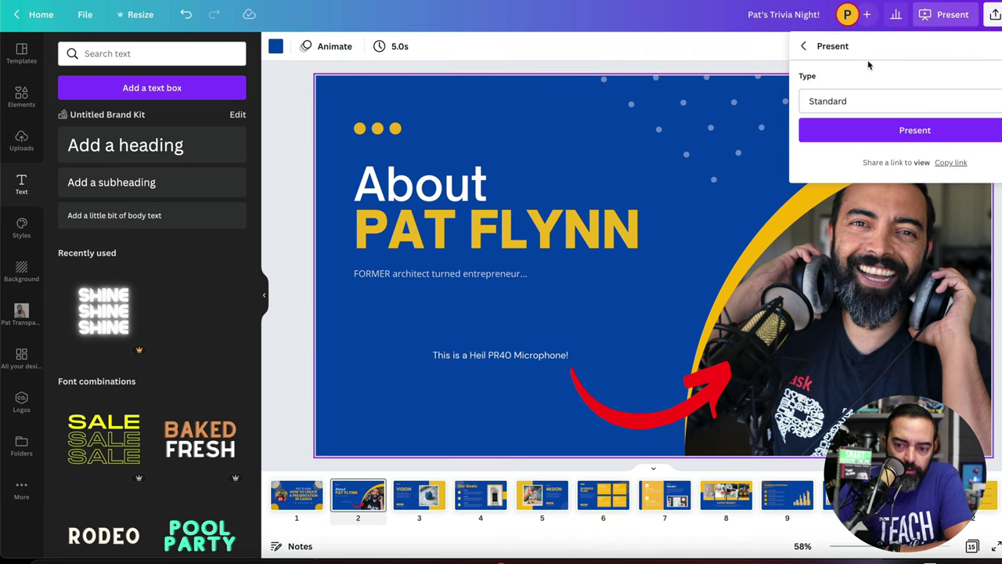
Present the deck full screen, stepping from the title slide to About, then exit.
left_click(914, 130)
key("Left")
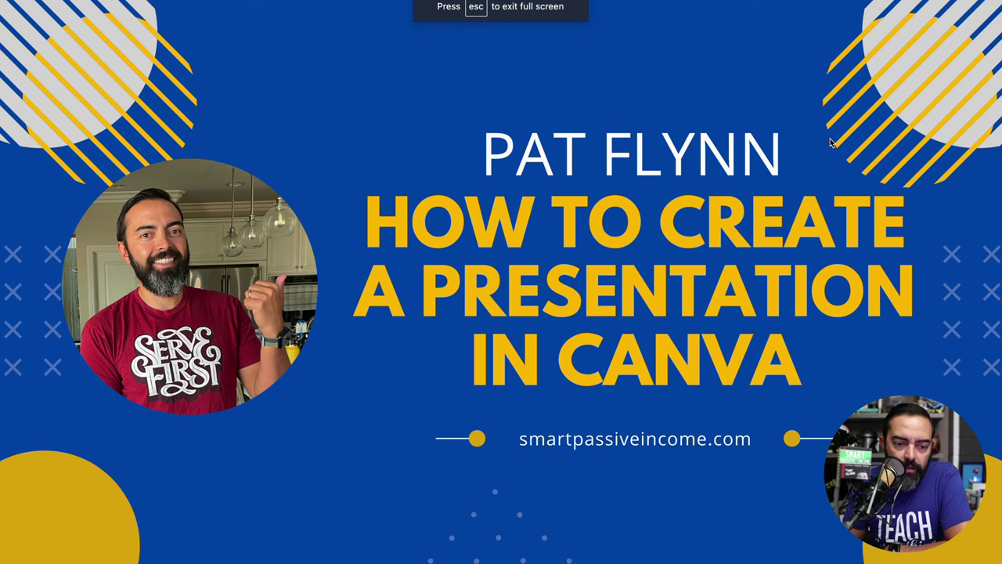
key("Right")
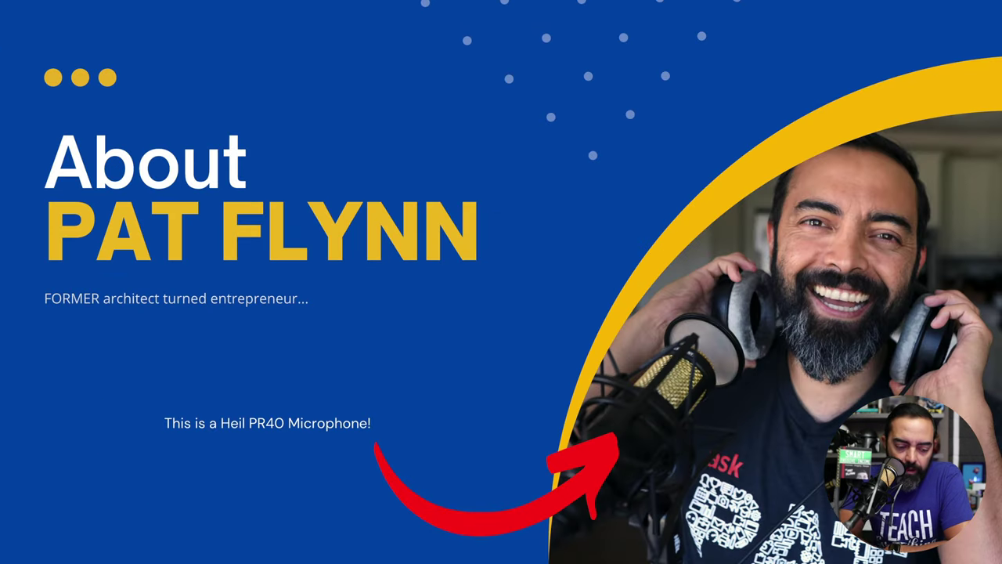
key("Escape")
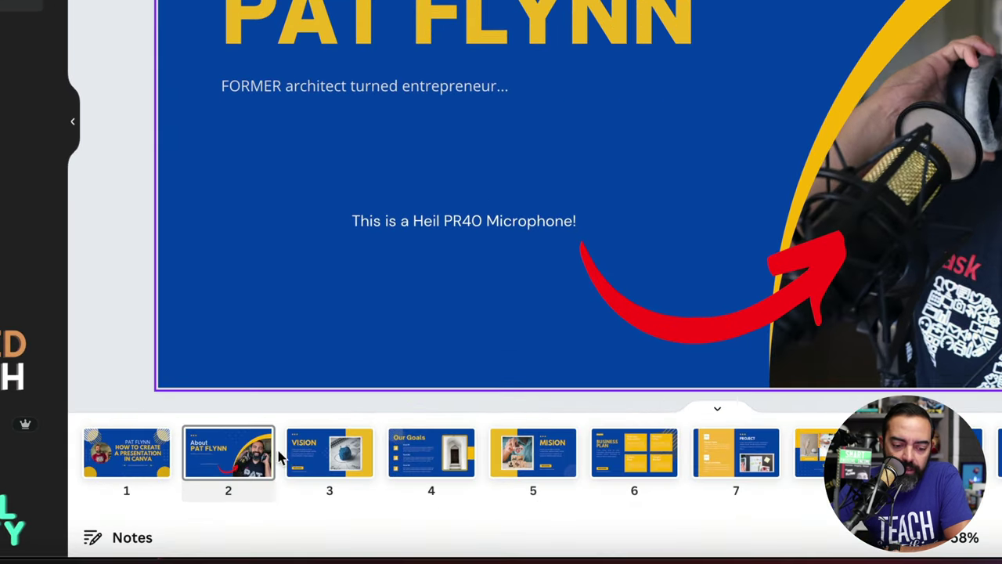
Add a new blank page after slide 2 from its thumbnail menu.
mouse_move(282, 457)
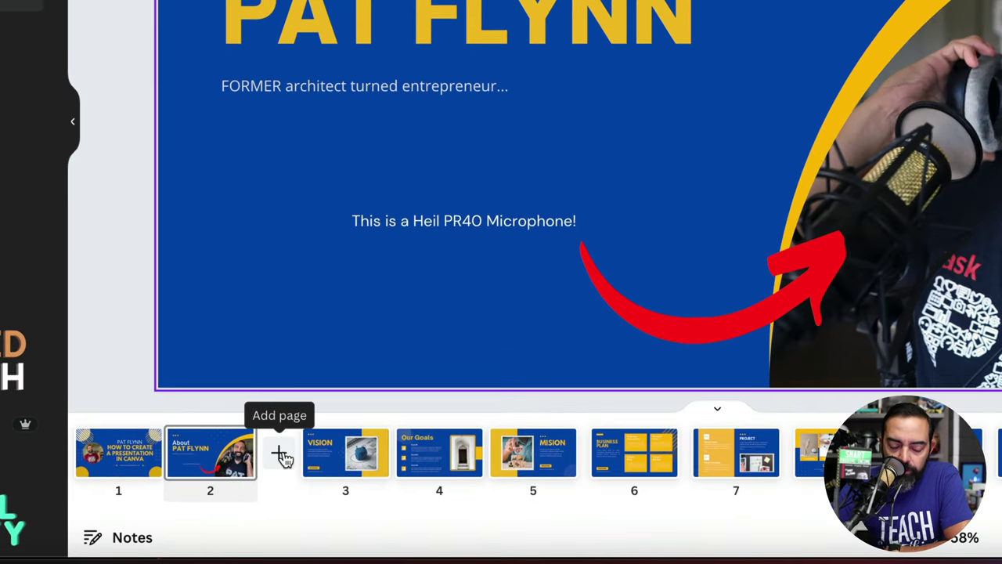
right_click(234, 461)
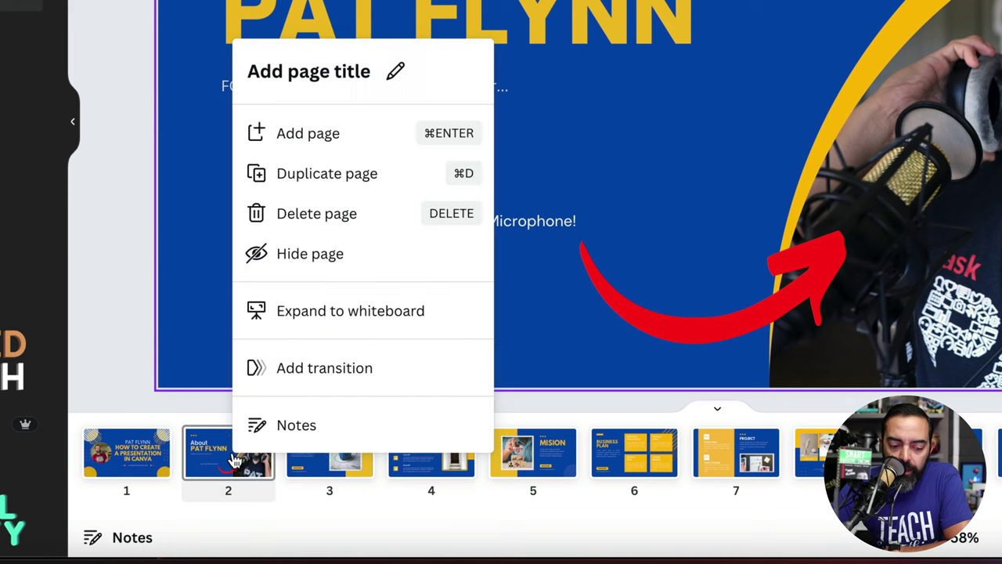
left_click(308, 138)
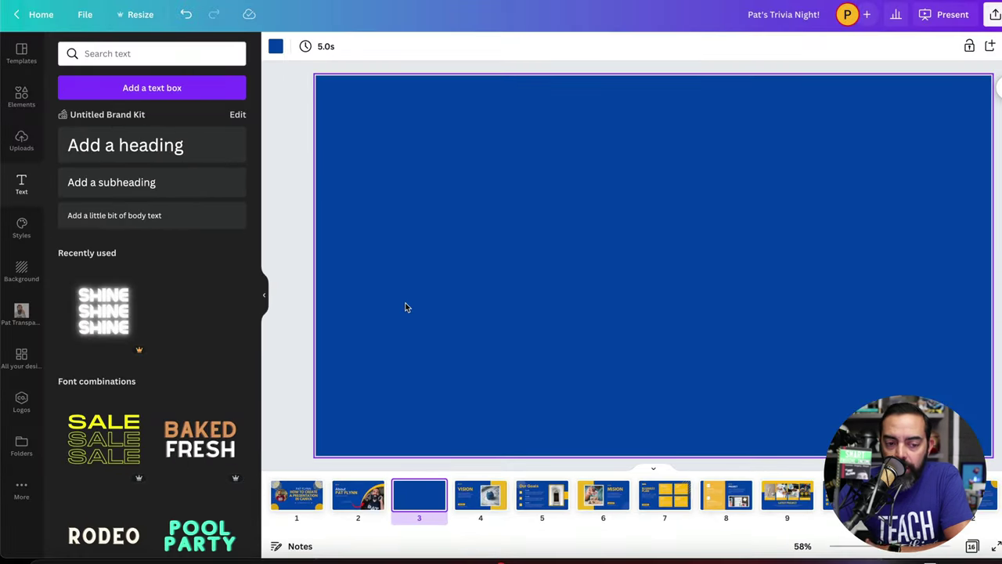
Remove the blue fill and set the Earth-at-night photo as slide 3's background.
key("Delete")
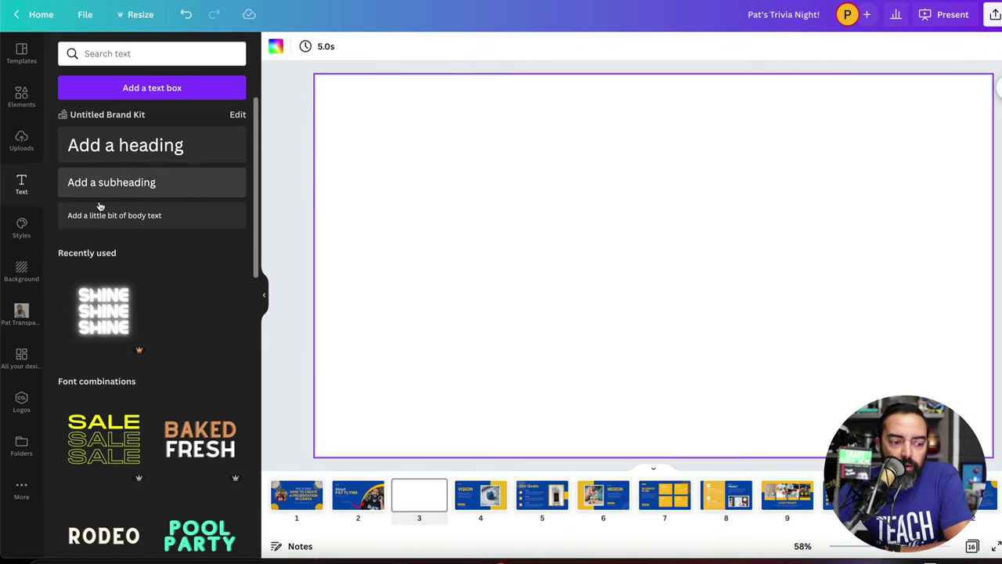
left_click(23, 268)
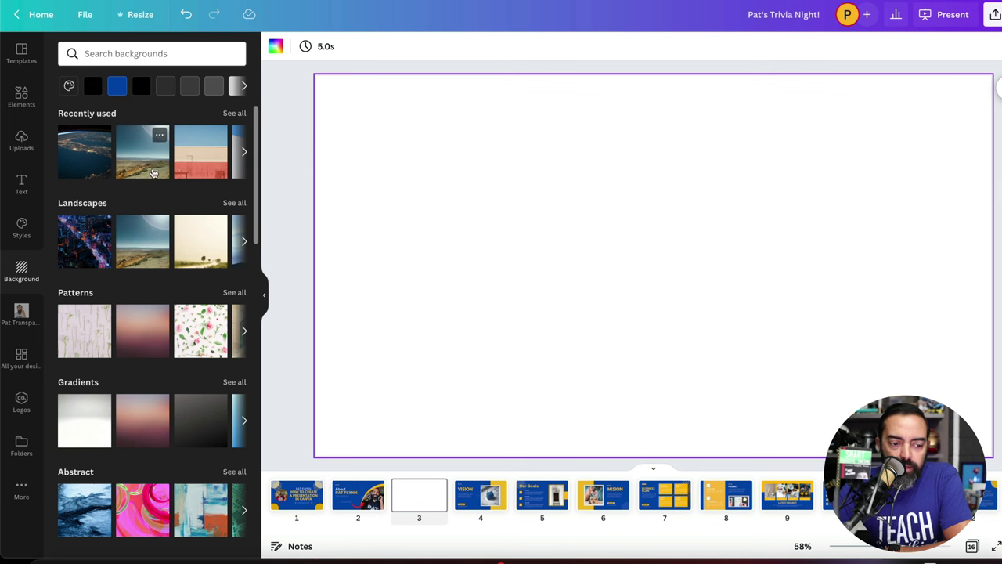
left_click_drag(91, 154, 407, 222)
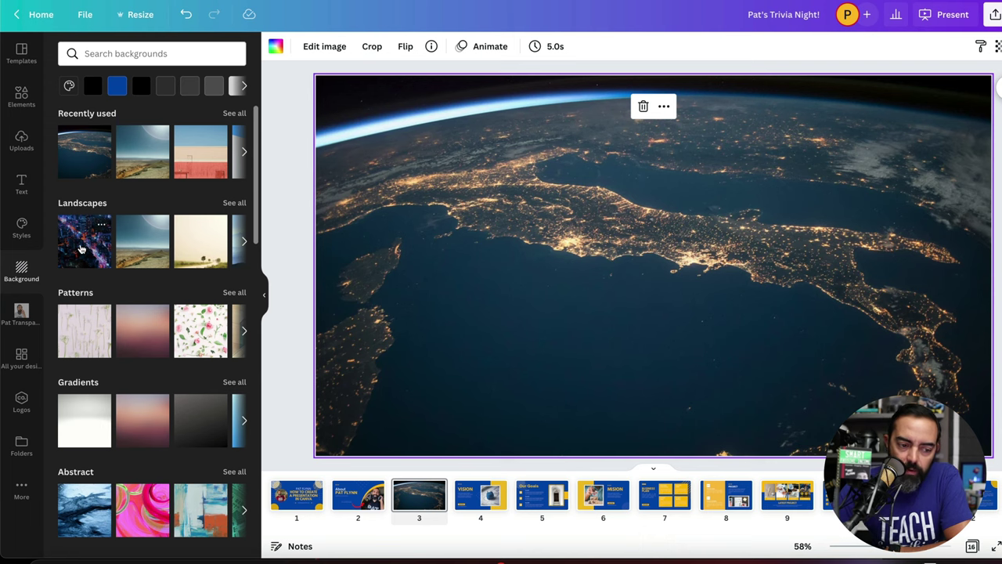
left_click_drag(81, 248, 466, 220)
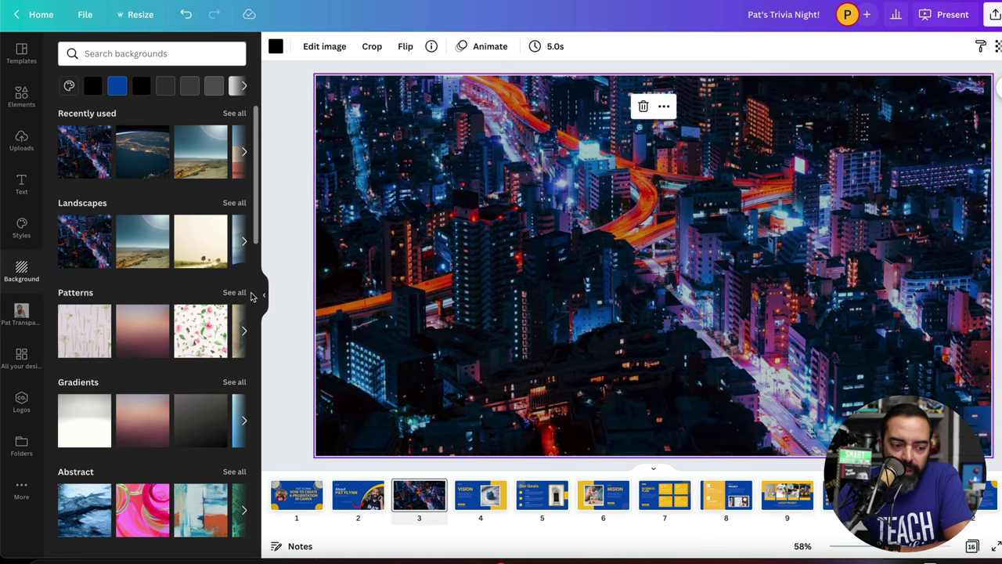
left_click_drag(145, 256, 573, 257)
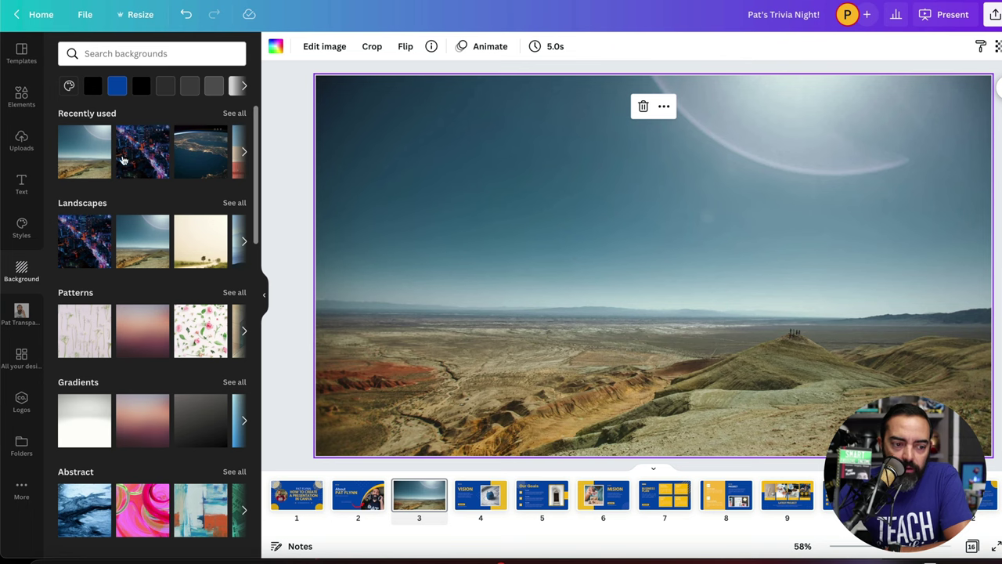
left_click_drag(197, 153, 603, 218)
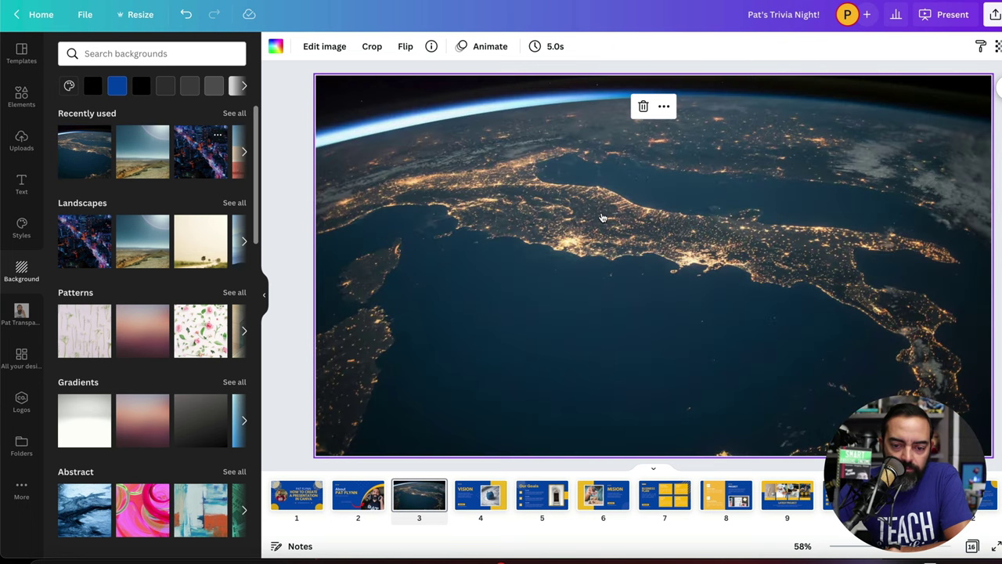
left_click(293, 114)
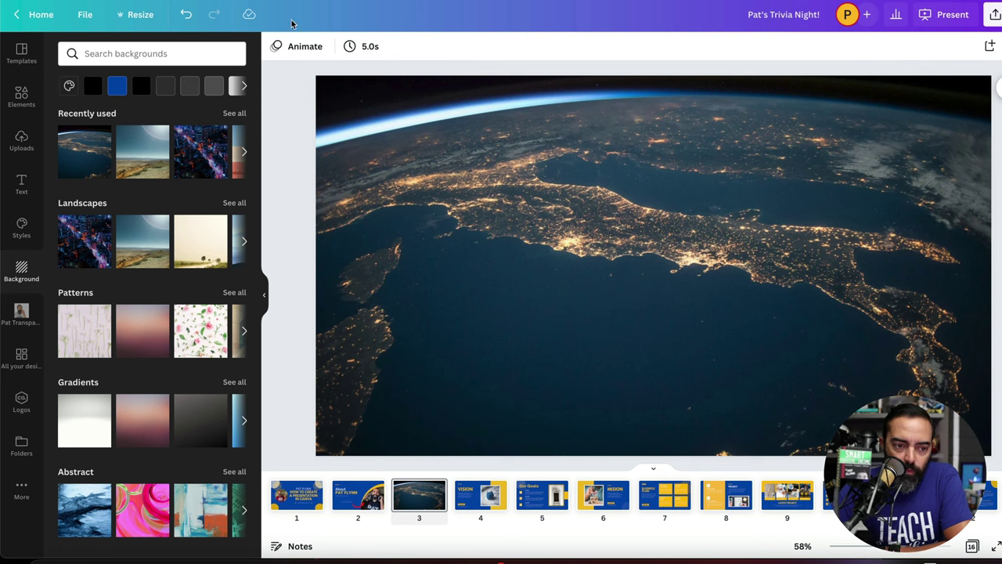
left_click(22, 182)
Add the heading 'THIS IS THE EARTH!', make it bold, and move it near the top.
left_click(114, 145)
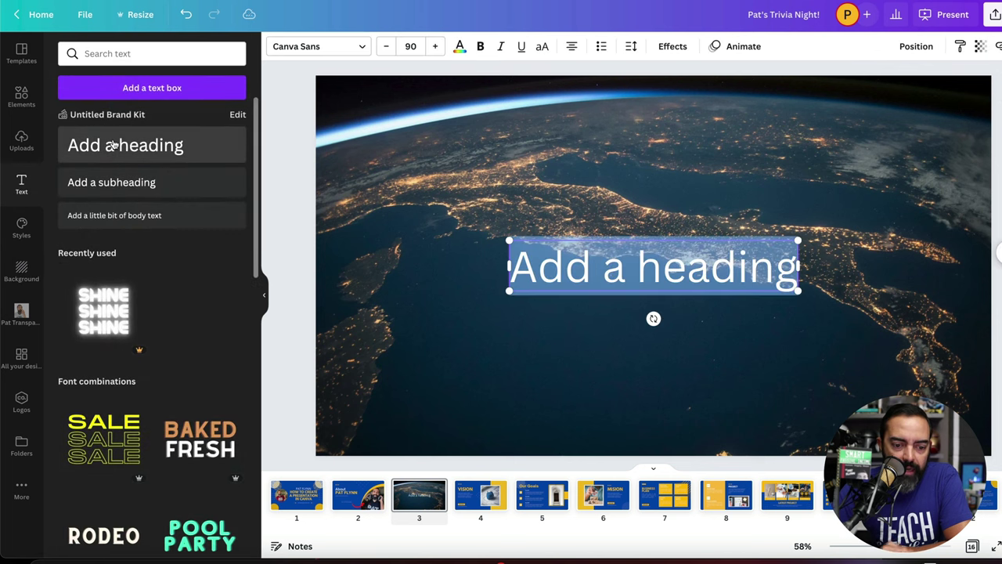
type("THIS IS THE")
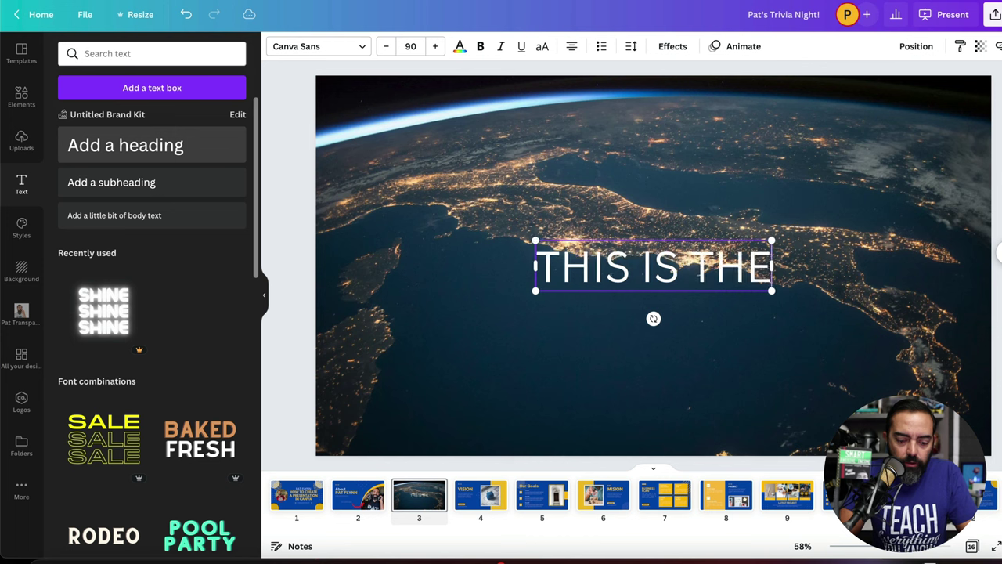
type(" EART")
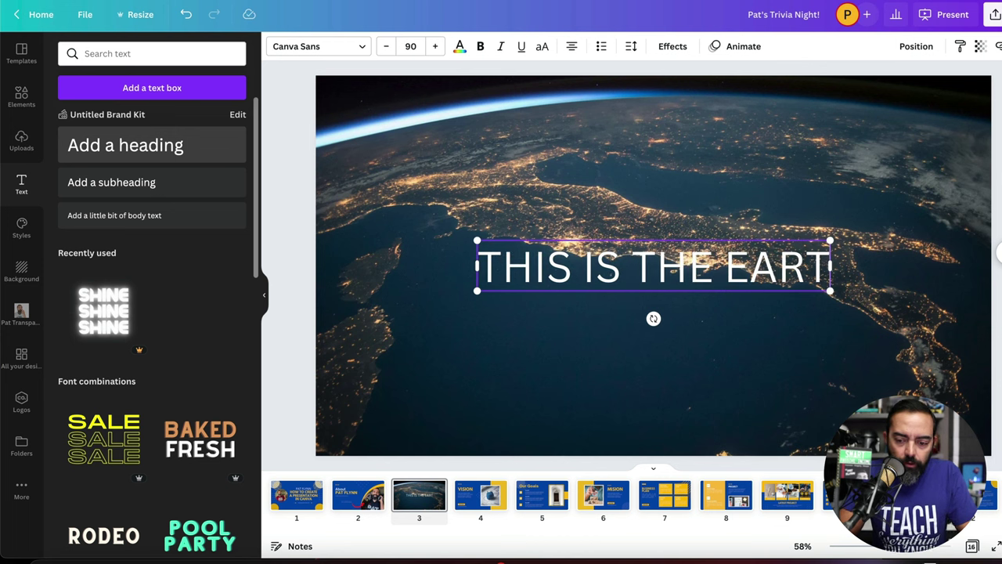
type("H!")
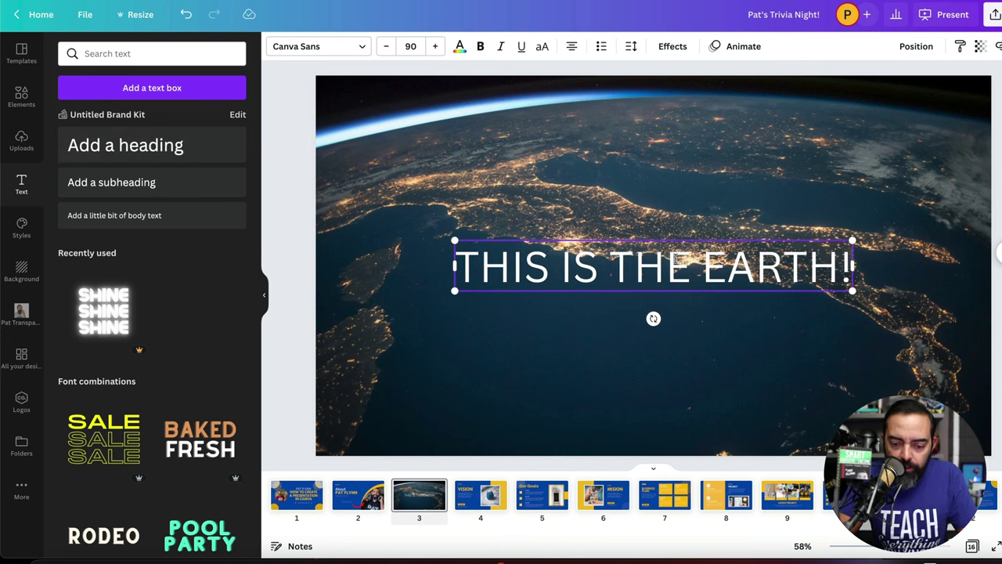
left_click(689, 227)
double_click(715, 271)
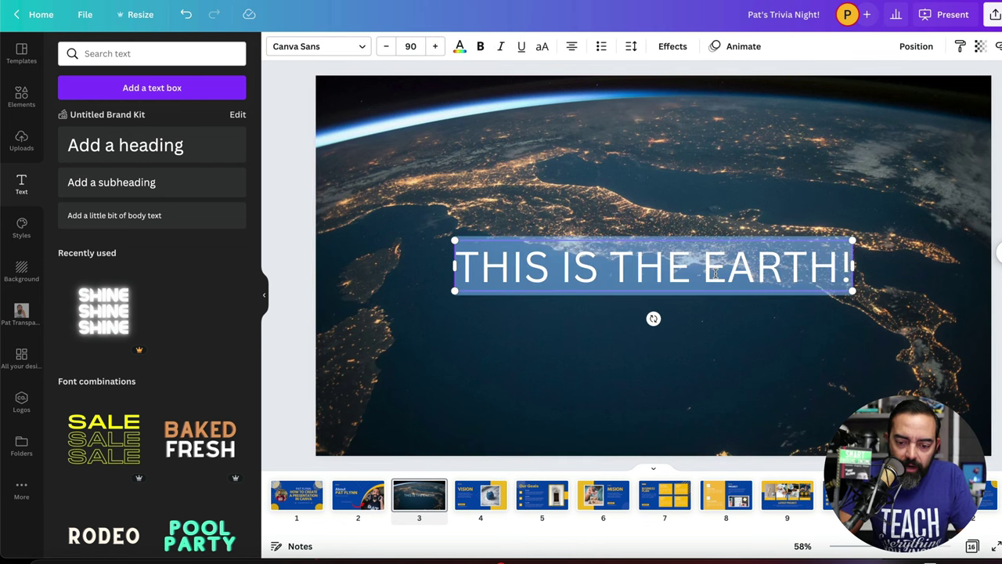
left_click(481, 48)
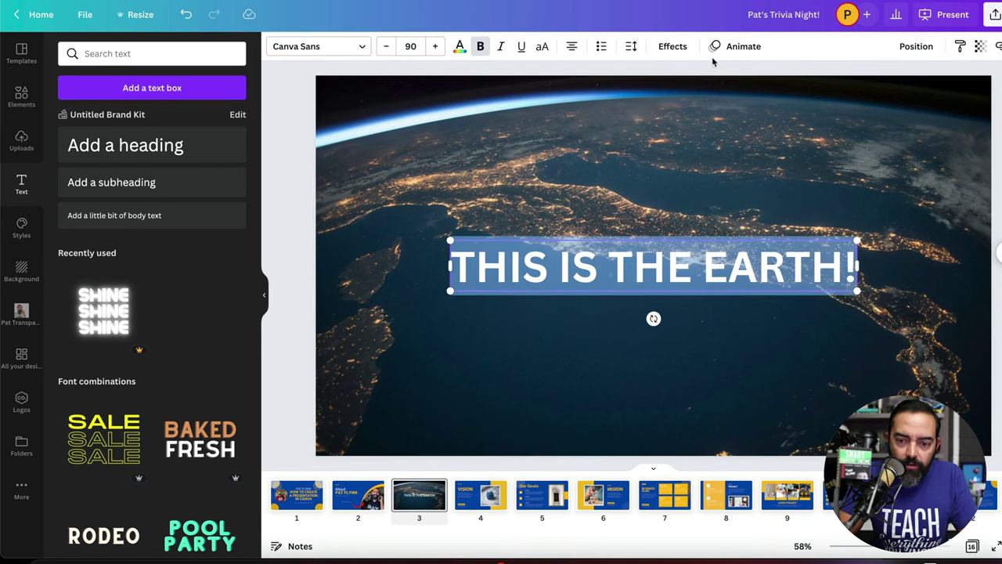
left_click(686, 196)
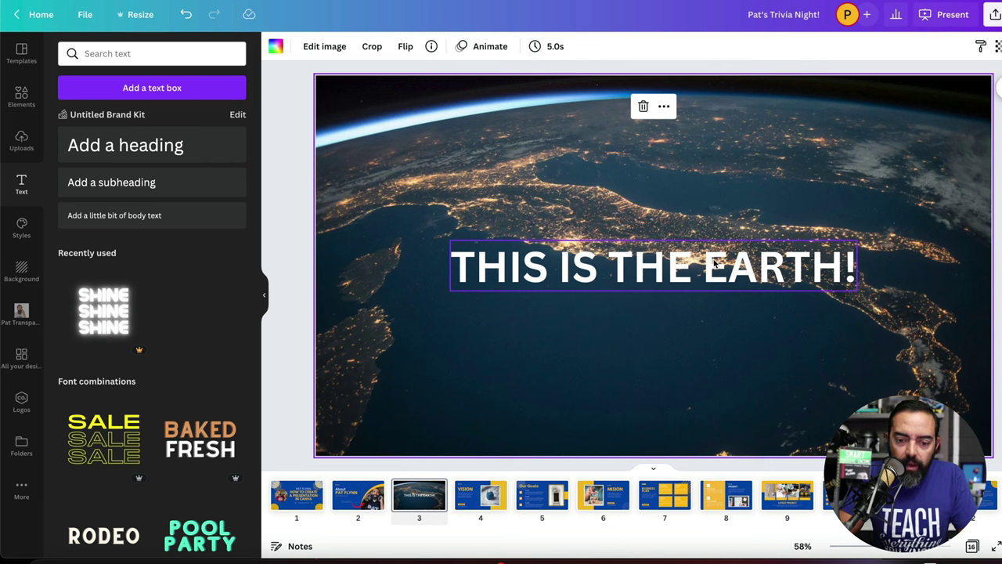
left_click_drag(715, 262, 712, 137)
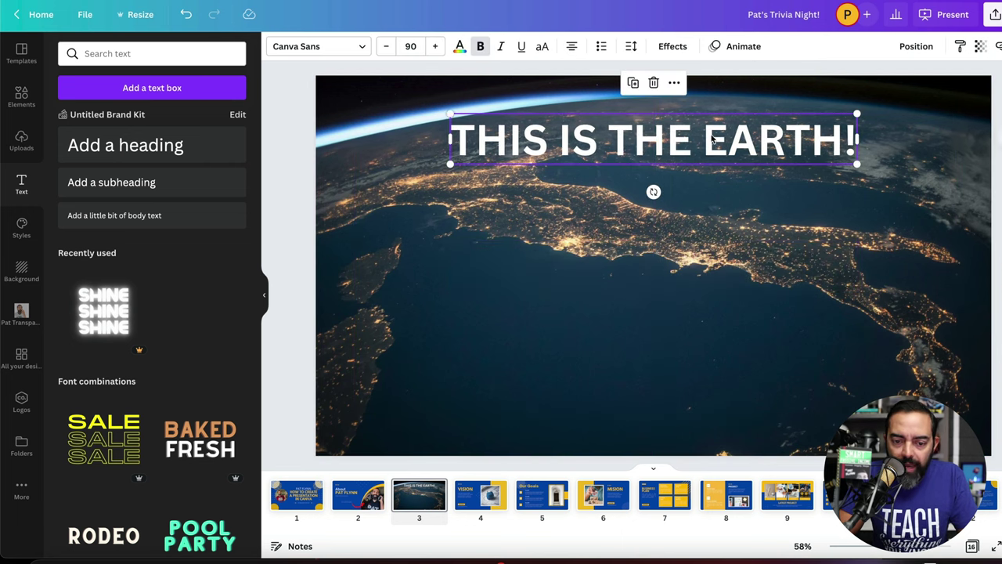
left_click(426, 110)
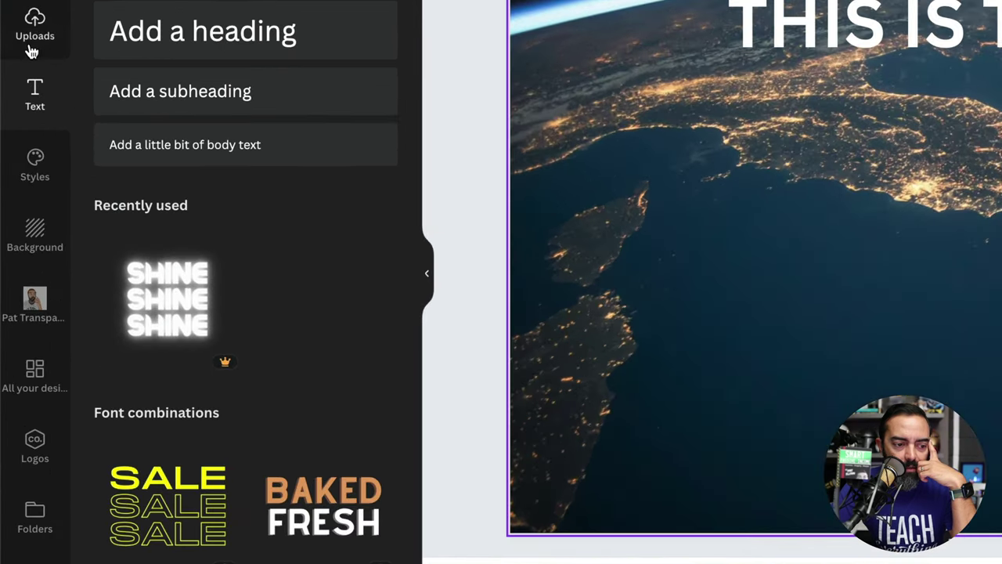
Add two uploaded orange-jacket photos side by side below the heading.
left_click(21, 141)
scroll(126, 323, "down", 1)
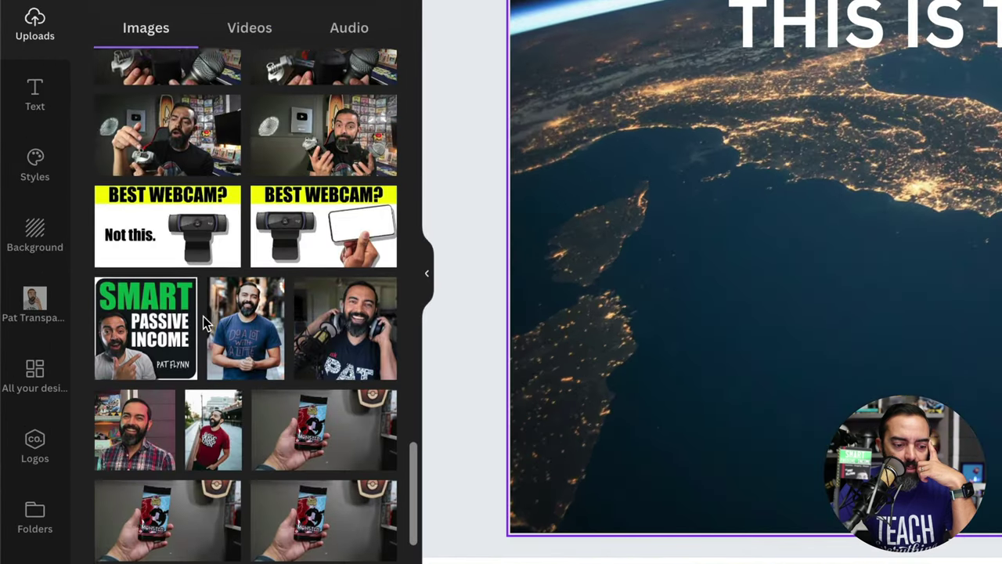
scroll(203, 323, "down", 15)
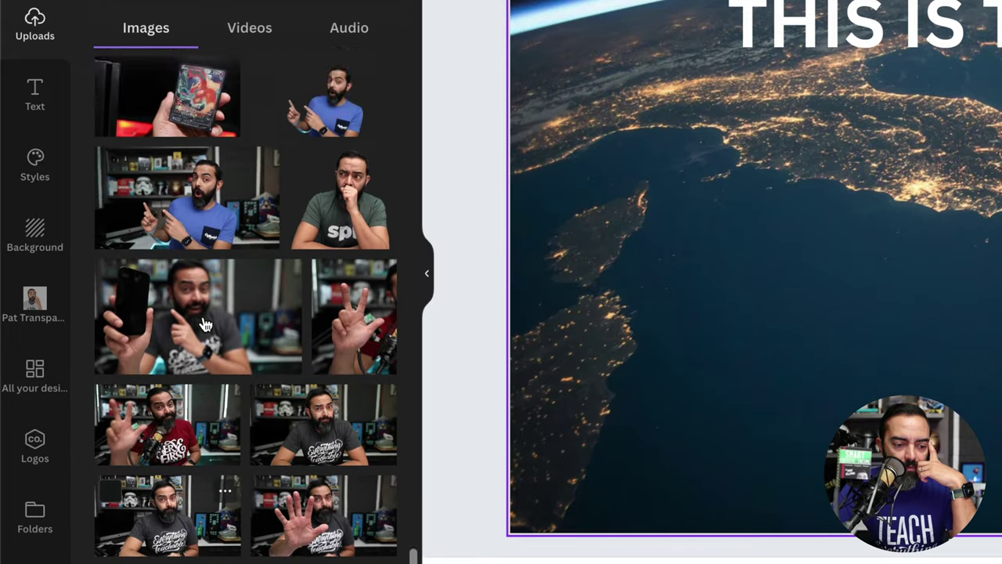
scroll(203, 323, "down", 5)
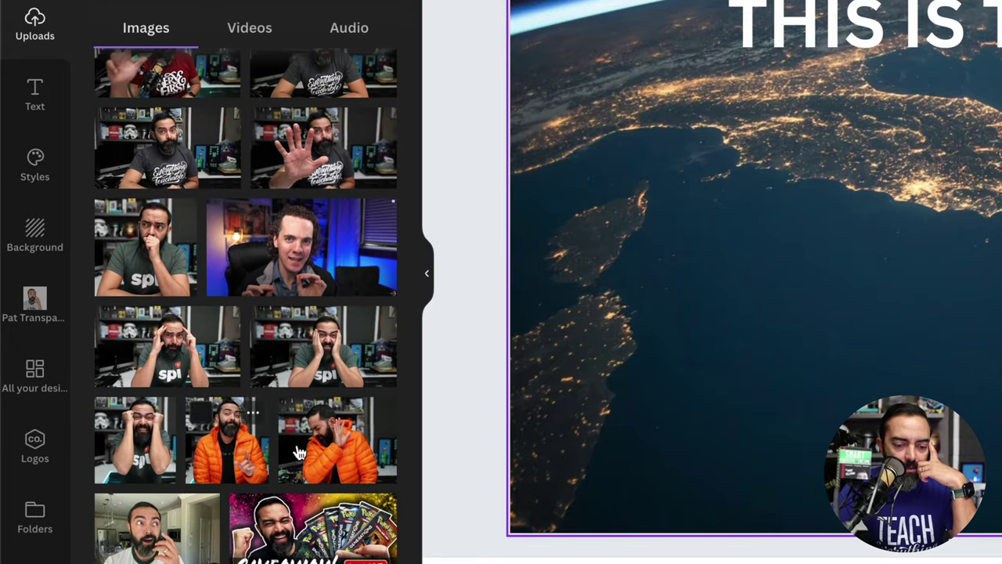
left_click_drag(235, 446, 800, 196)
left_click_drag(970, 311, 834, 243)
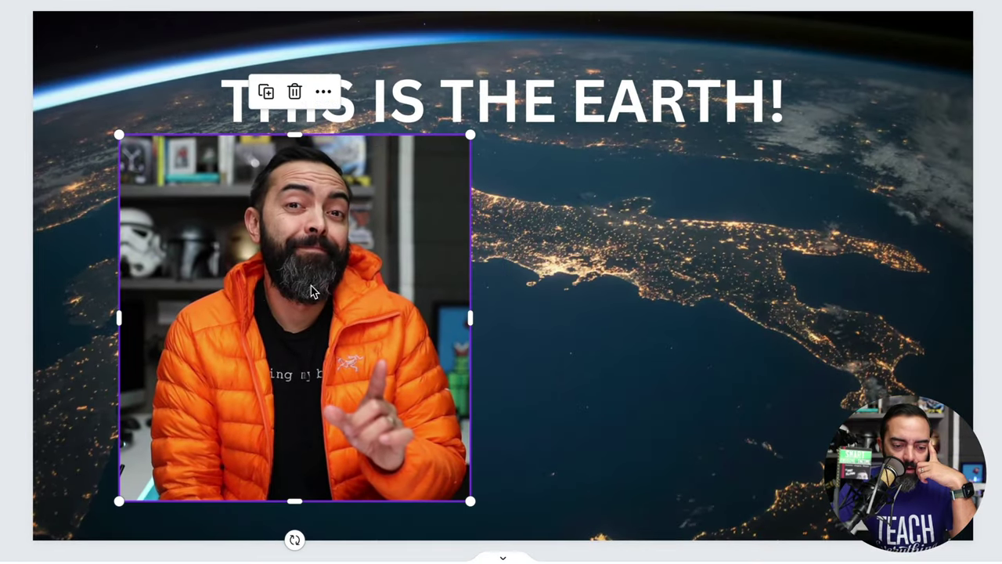
left_click_drag(275, 329, 539, 215)
left_click_drag(615, 261, 607, 226)
left_click_drag(455, 261, 398, 281)
left_click_drag(707, 304, 698, 312)
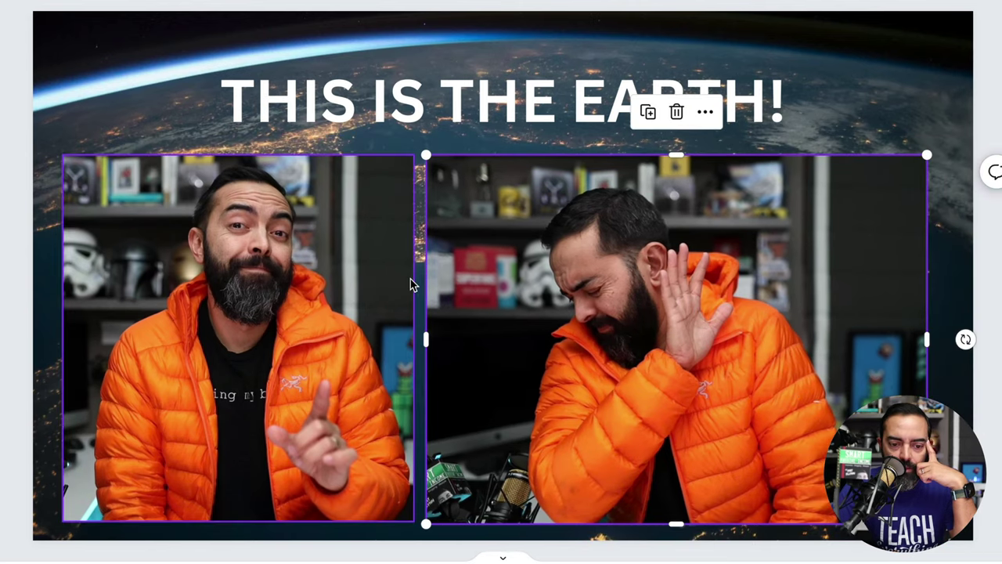
Fine-tune both photos' positions and open Edit image for the left photo.
left_click(263, 307)
left_click_drag(263, 307, 415, 249)
left_click(527, 237)
left_click_drag(528, 237, 537, 235)
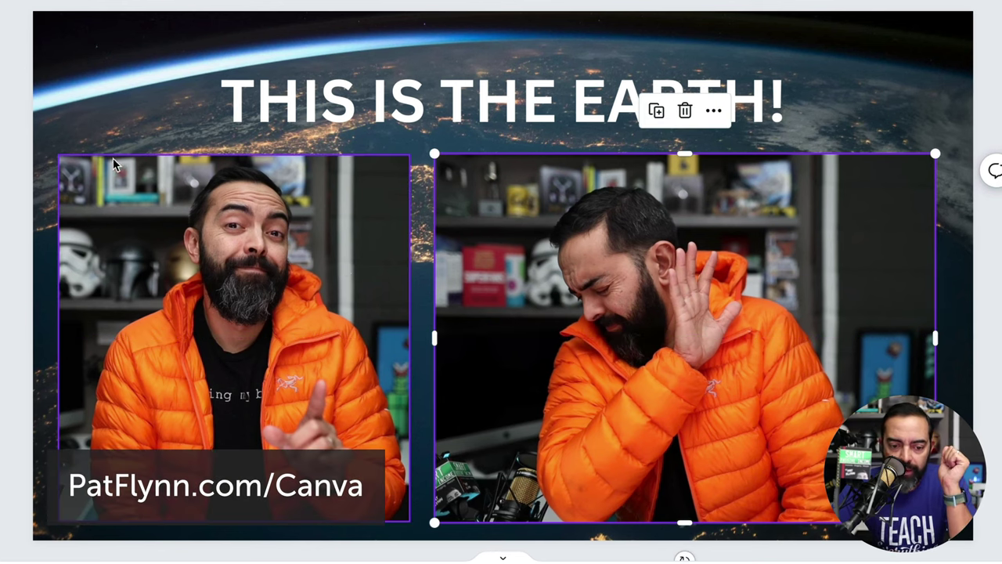
left_click(194, 239)
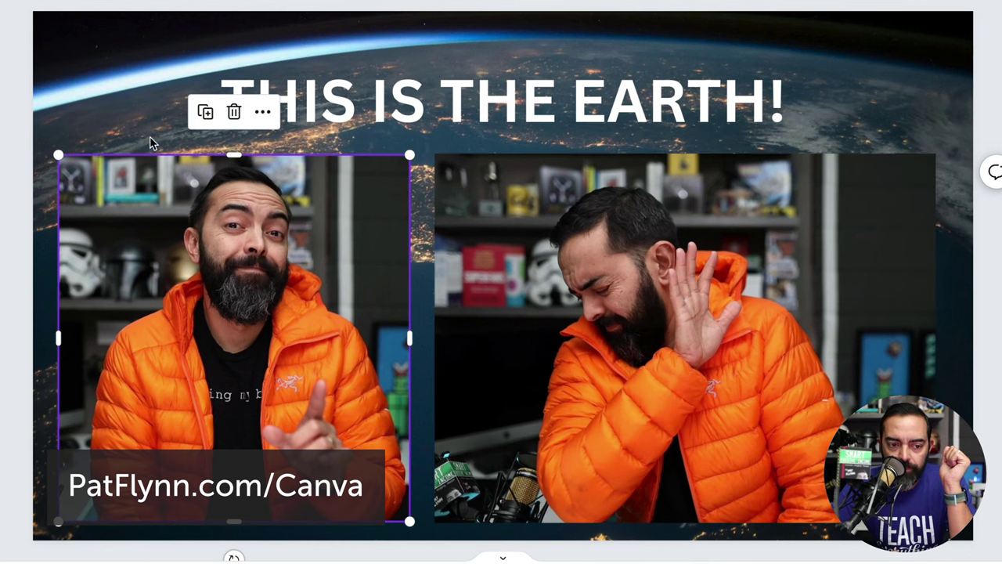
left_click(234, 41)
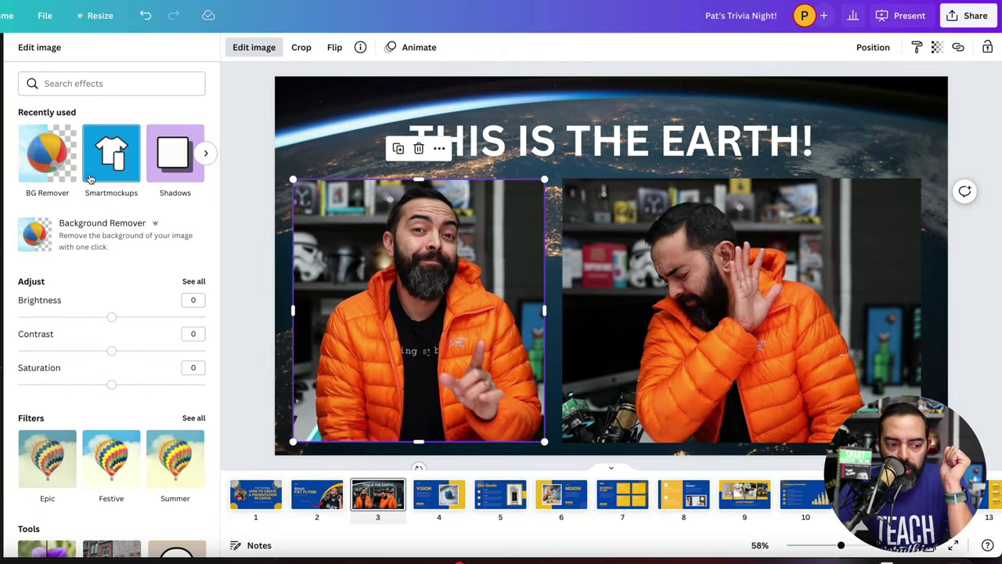
Remove the left photo's background with BG Remover and reposition the cutout.
left_click(41, 160)
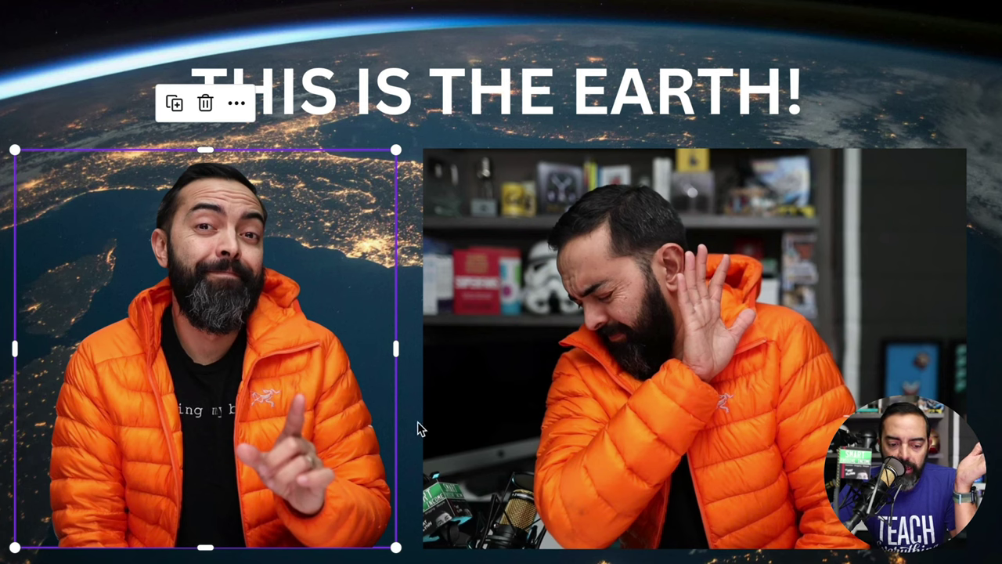
left_click_drag(311, 444, 319, 468)
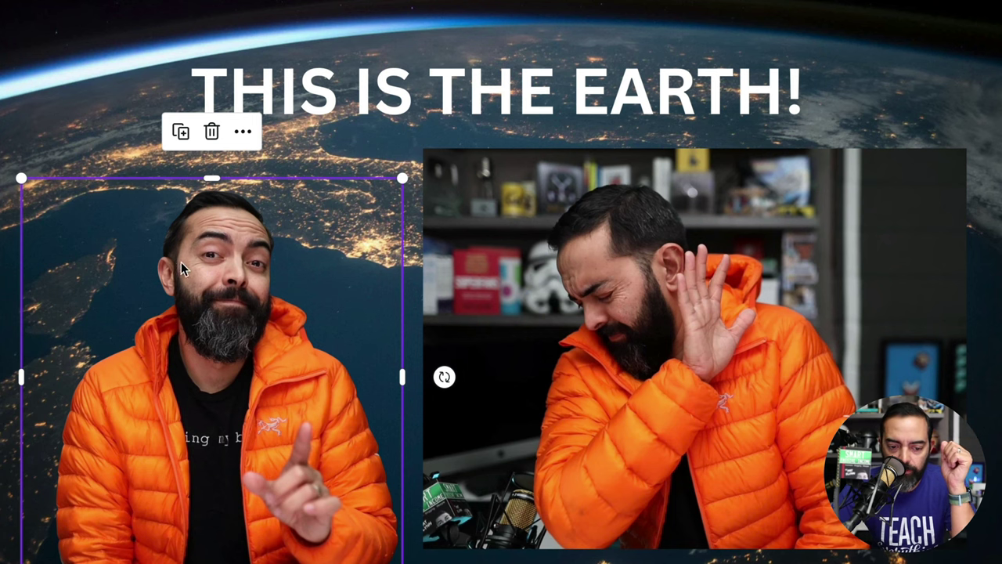
left_click_drag(181, 269, 176, 260)
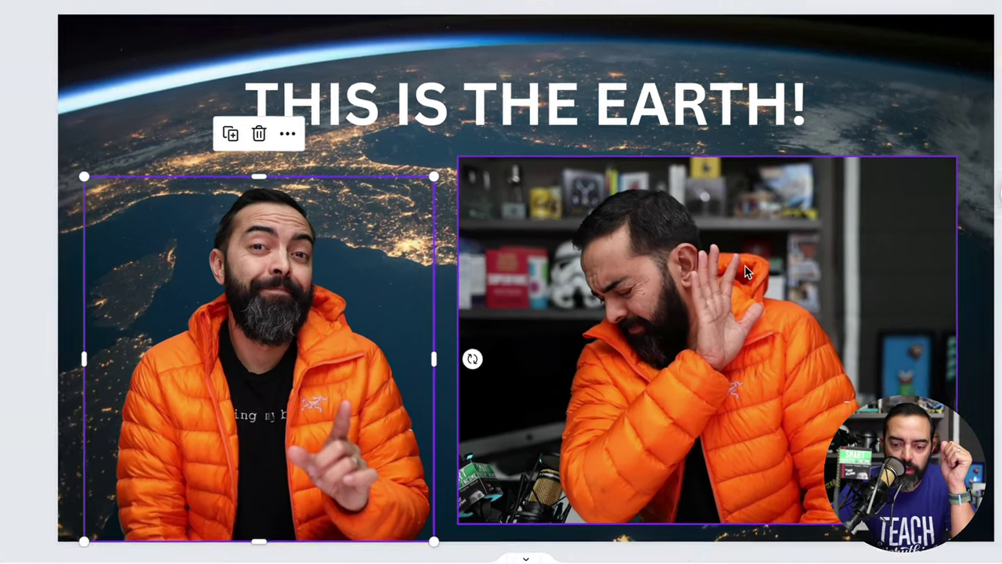
Remove the right photo's background and move that cutout closer to the left one.
left_click(746, 272)
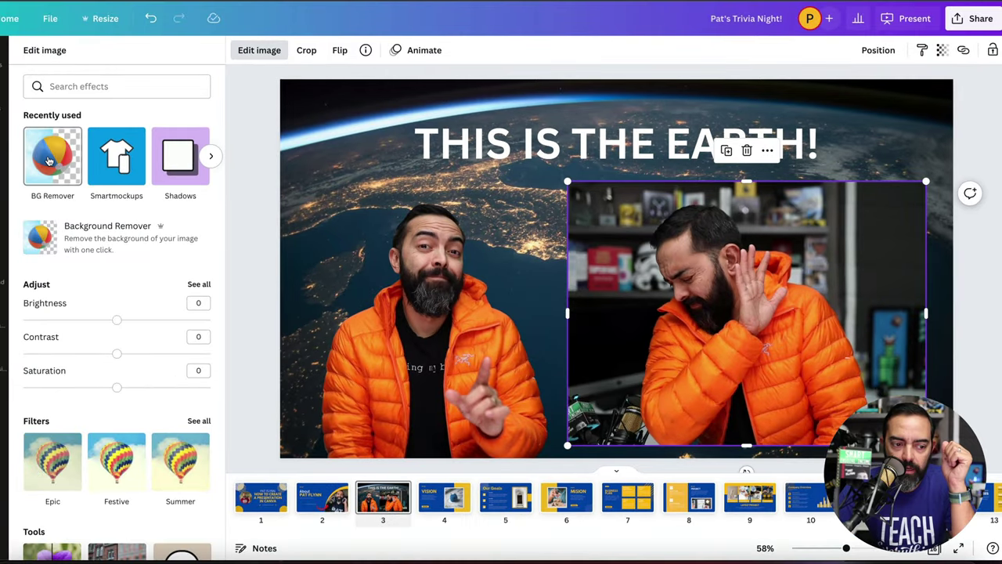
left_click(48, 161)
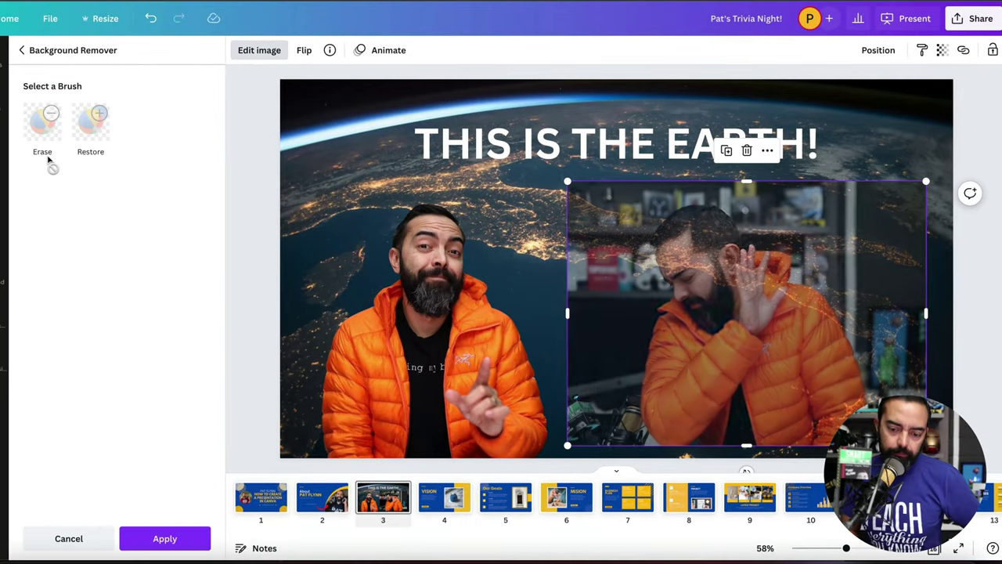
left_click(391, 266)
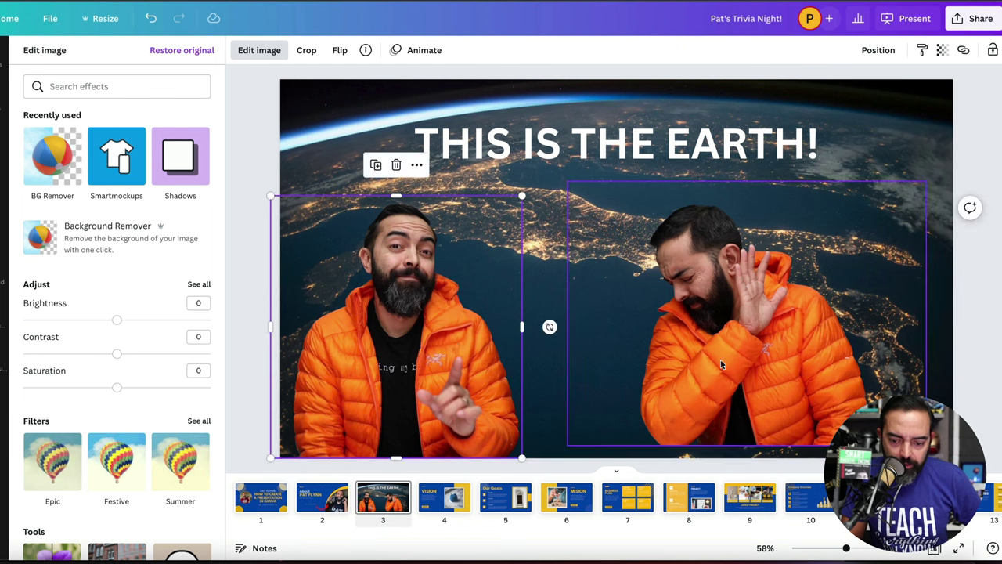
left_click_drag(720, 362, 665, 375)
Search Elements for 'pollution' and add the smokestack photo to the Earth slide.
left_click(75, 94)
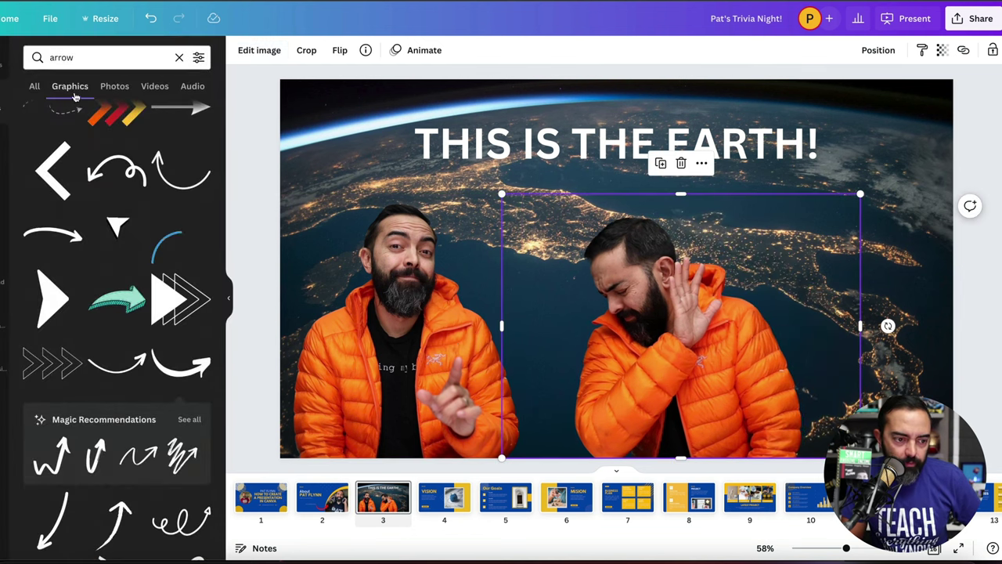
left_click(100, 56)
type("p")
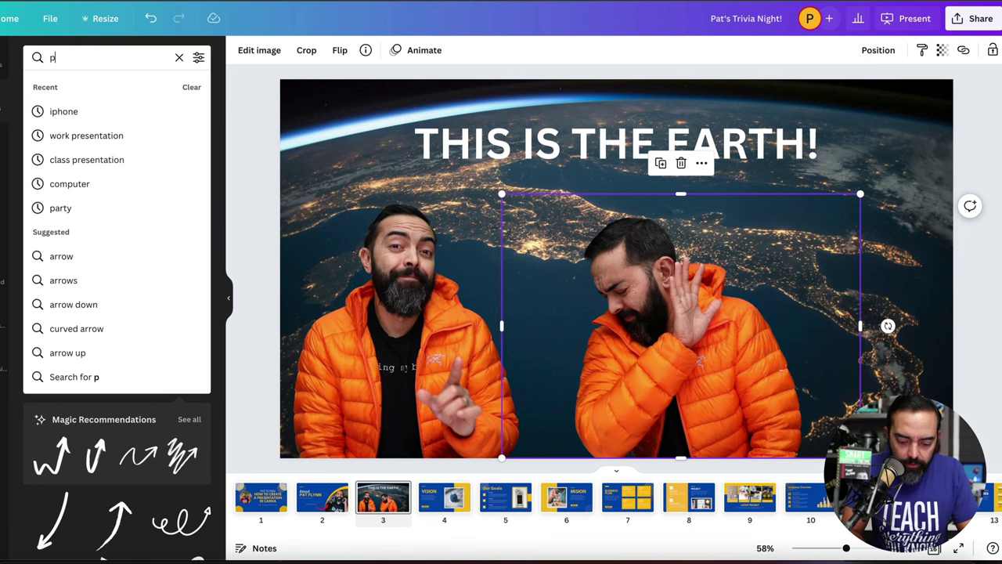
type("olc")
key("BackSpace")
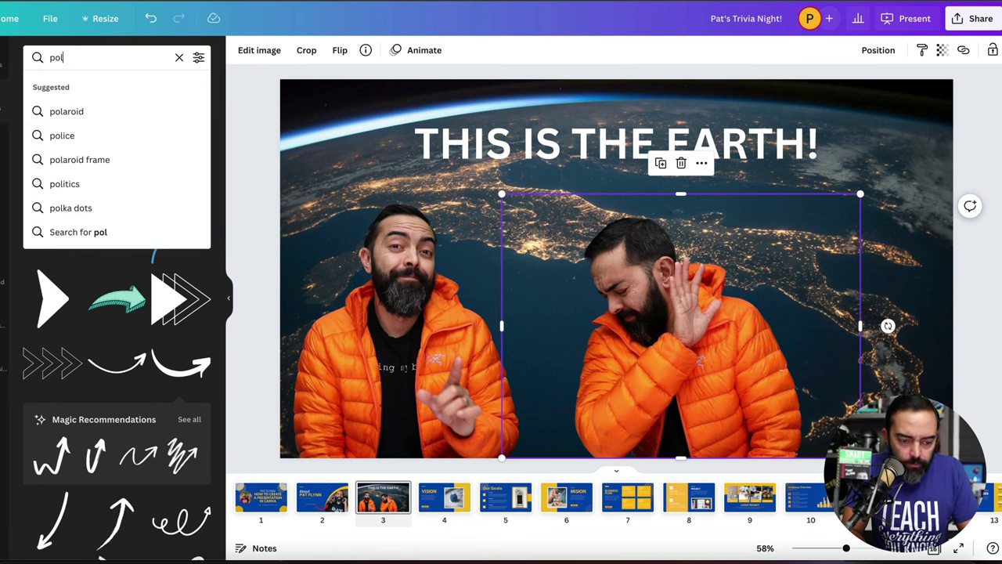
type("lution")
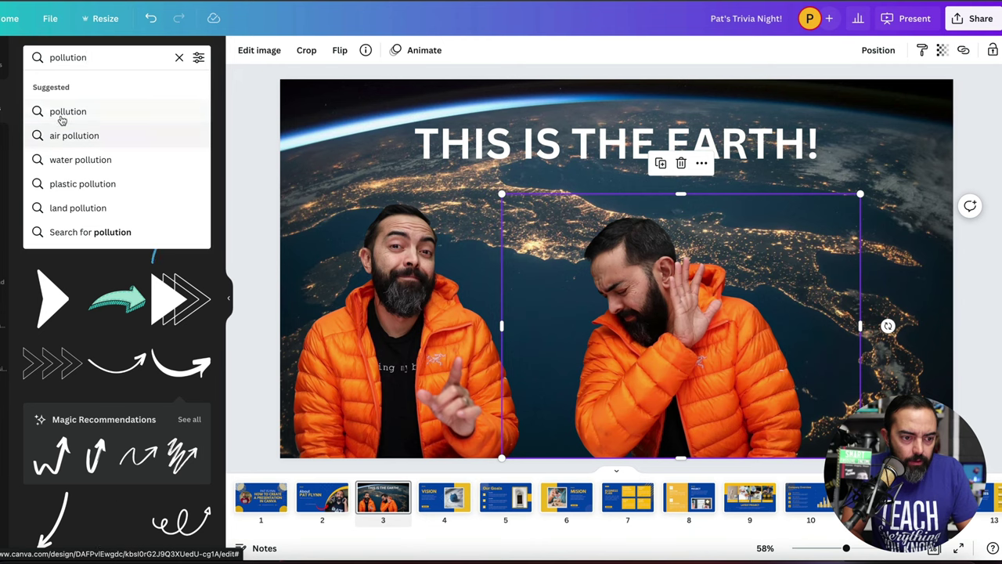
left_click(63, 117)
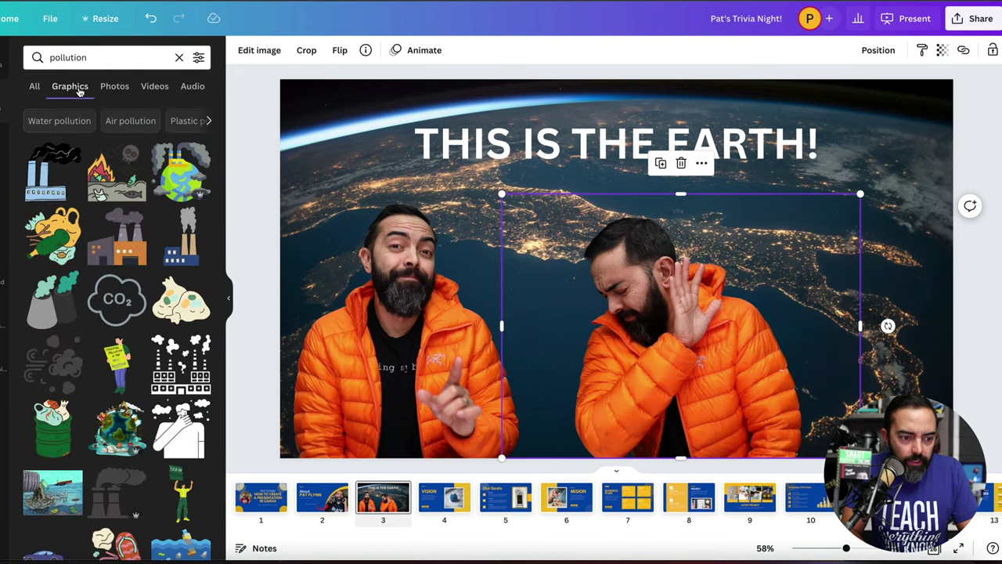
left_click(115, 87)
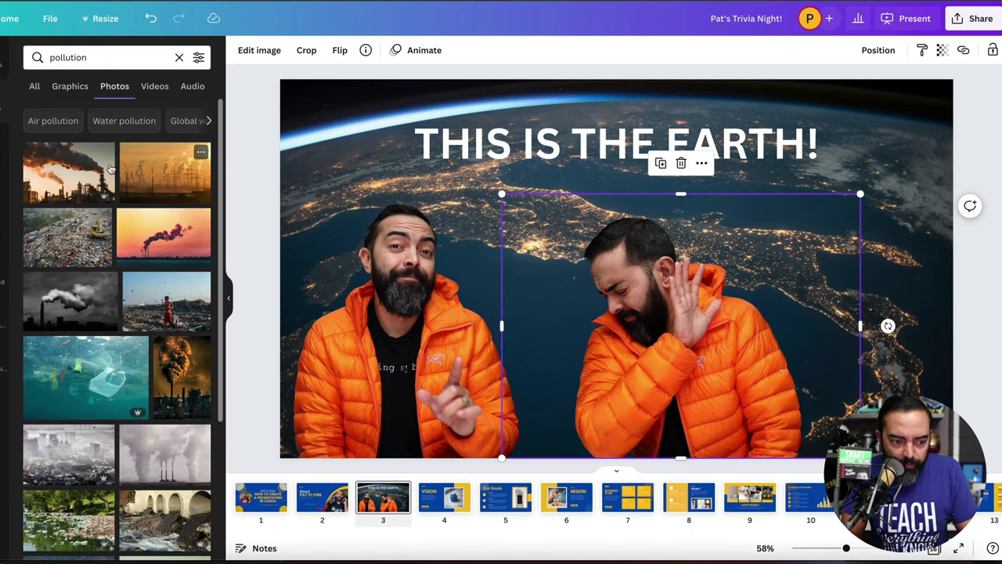
left_click_drag(86, 173, 550, 263)
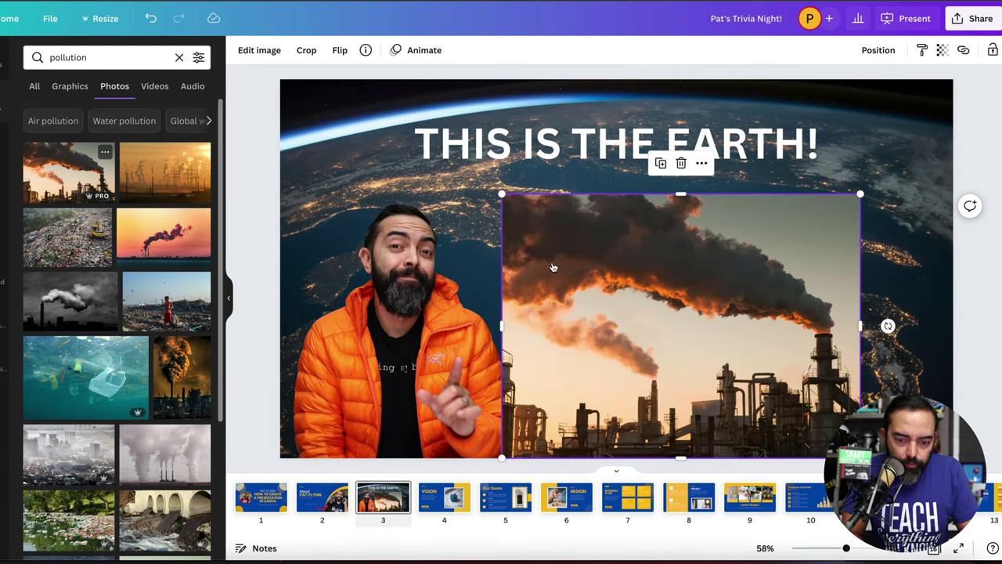
key("ctrl+z")
left_click_drag(90, 169, 508, 266)
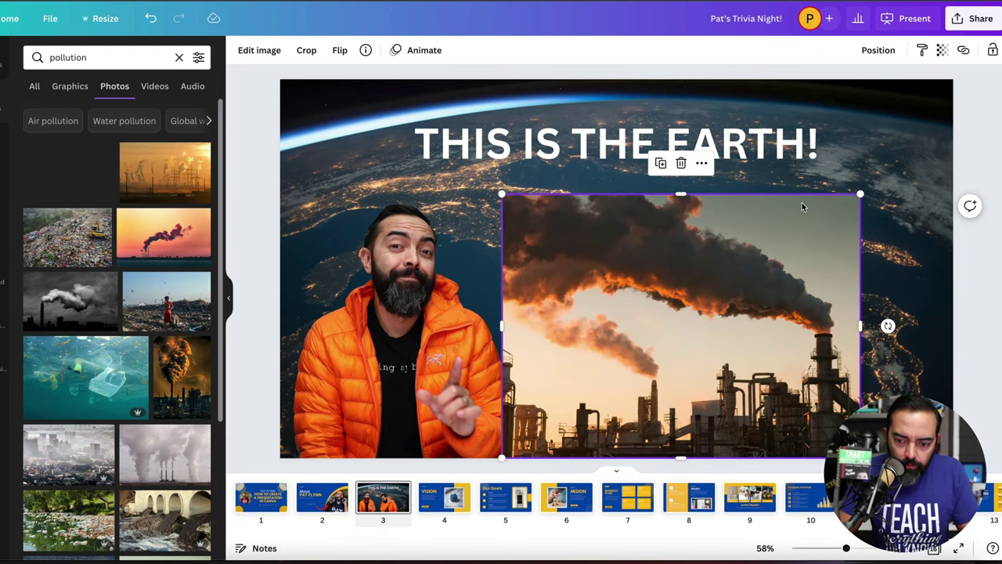
Shrink the smokestack photo at the slide's right, then bring up Present options from slide 1.
left_click_drag(802, 206, 693, 220)
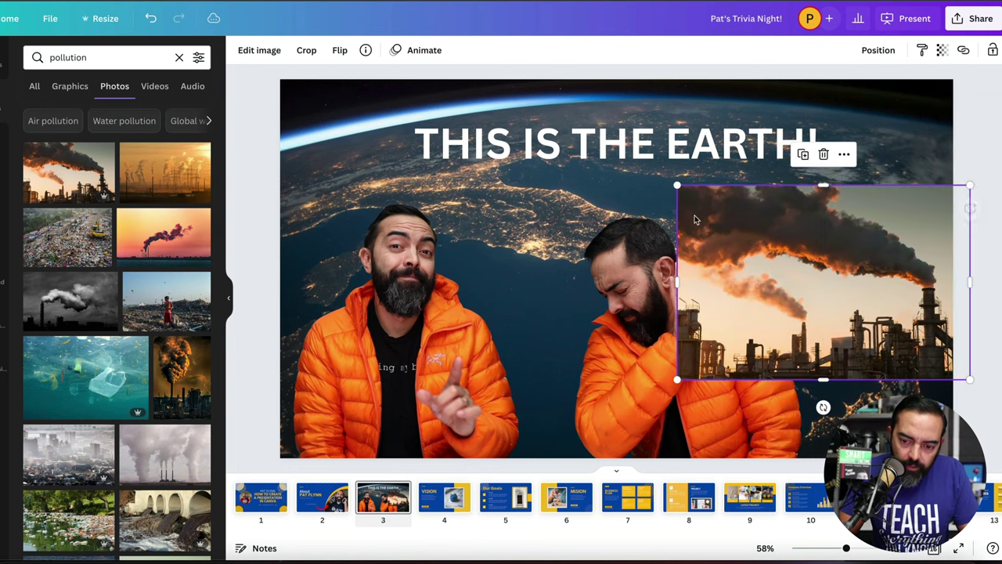
left_click_drag(677, 186, 820, 277)
left_click_drag(861, 318, 785, 316)
left_click_drag(892, 279, 934, 252)
left_click(674, 361)
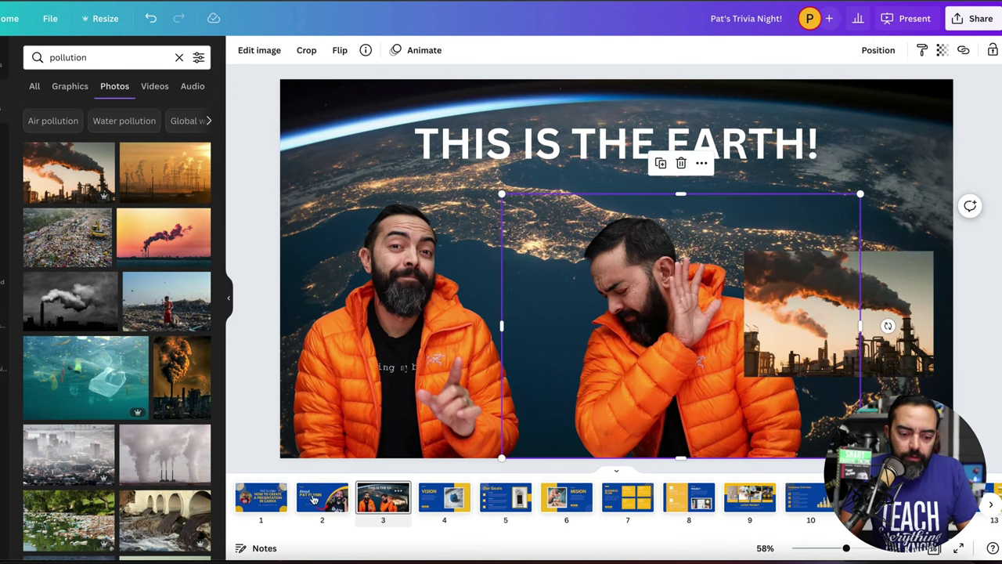
left_click(264, 498)
left_click(908, 18)
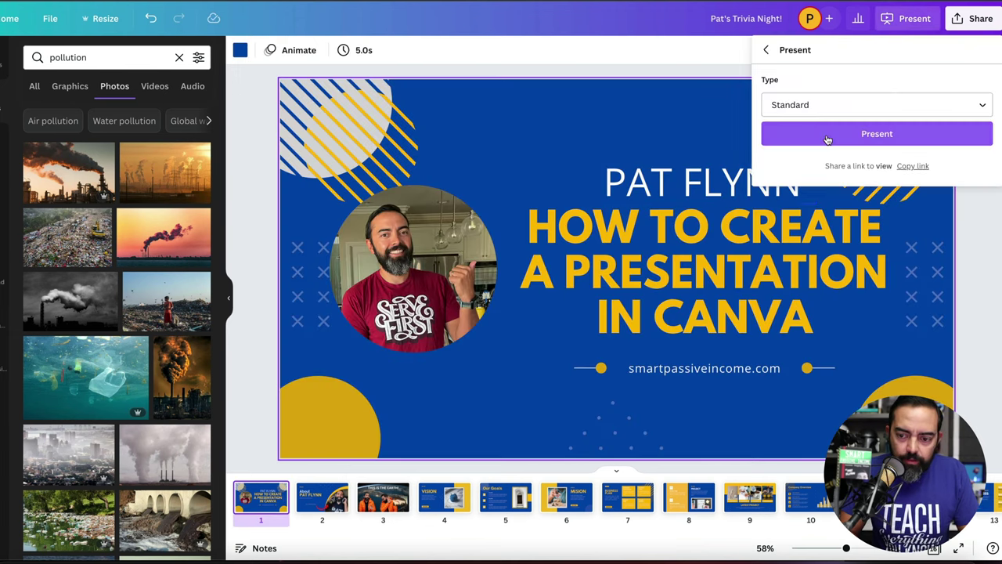
Play the full-screen slideshow through About PAT FLYNN to the Earth slide, then reselect the title slide.
left_click(878, 133)
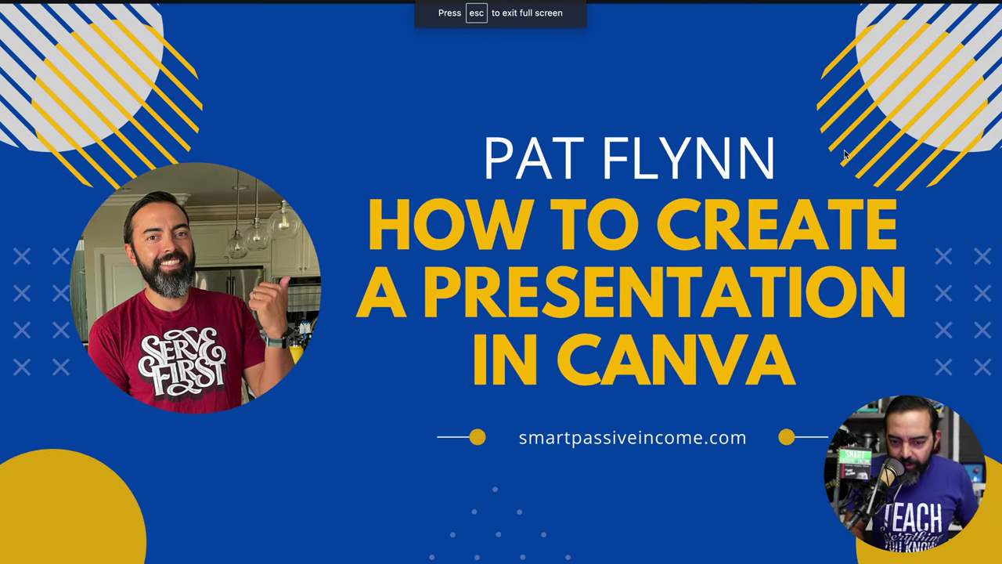
key("Right")
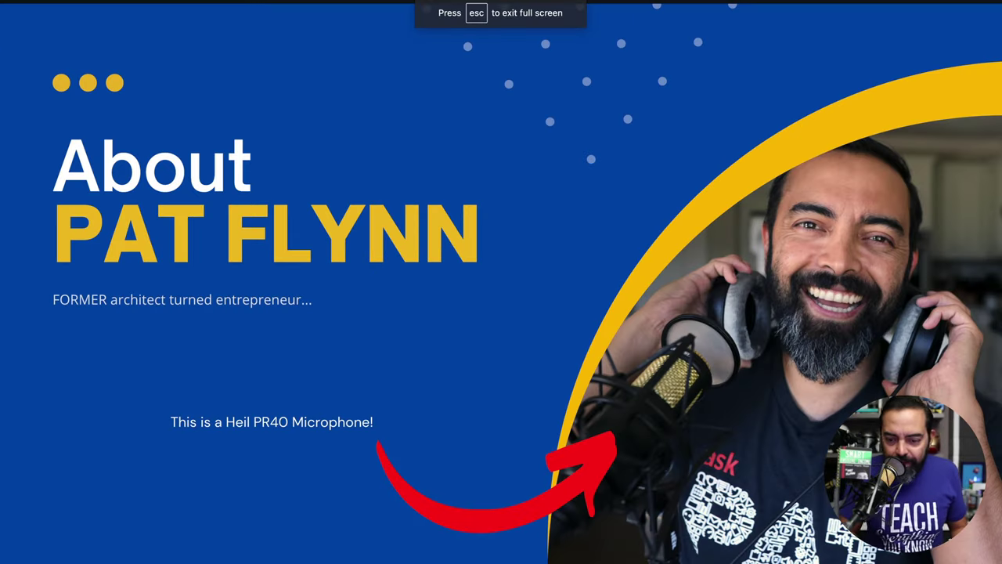
key("Right")
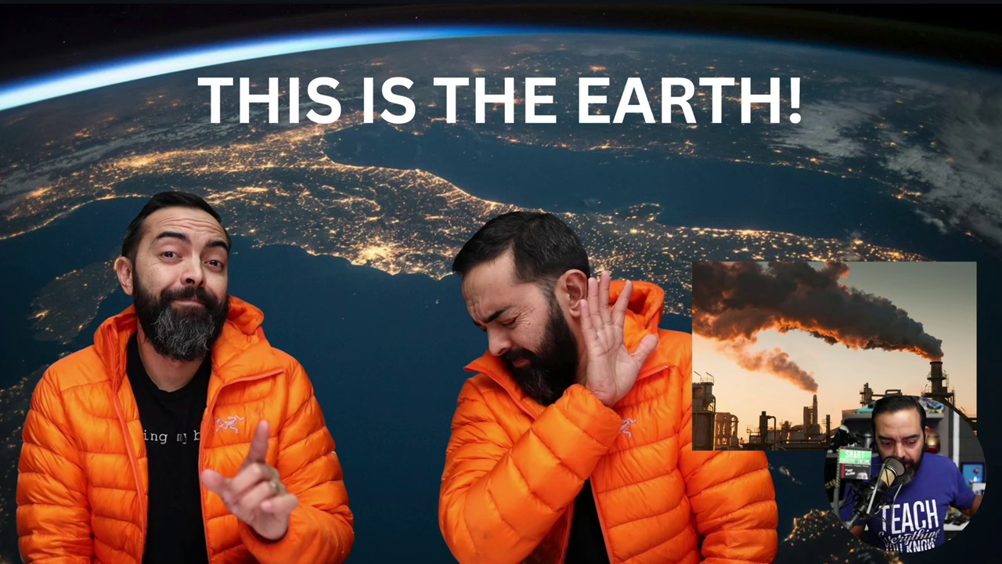
key("Escape")
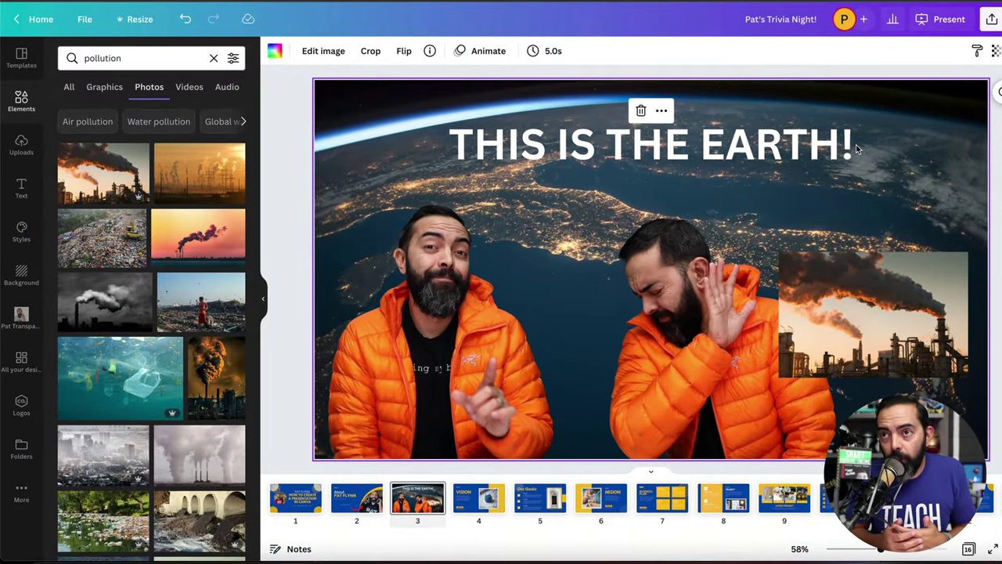
left_click(288, 502)
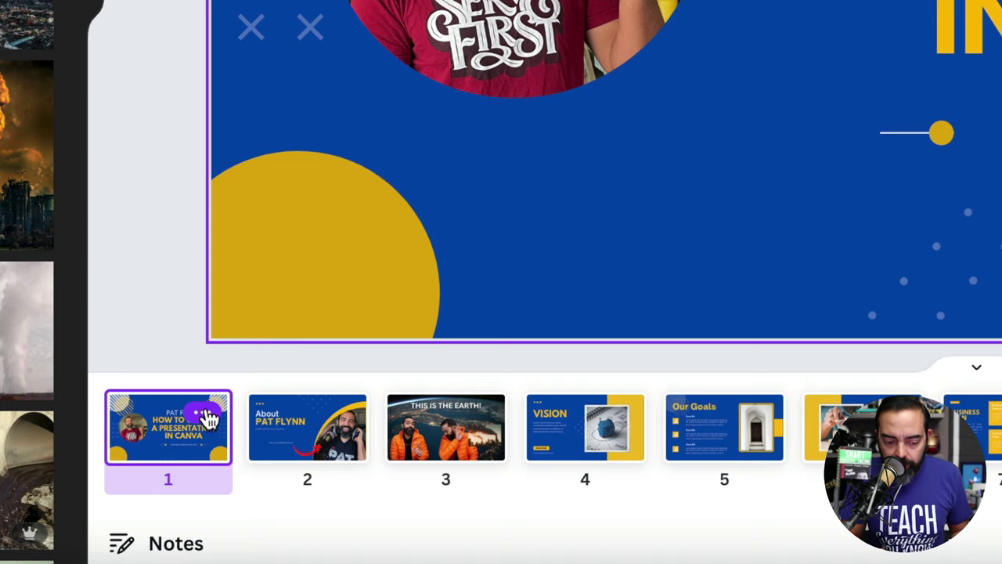
Apply a 0.5-second Dissolve transition to slide 1 from its page options.
left_click(201, 415)
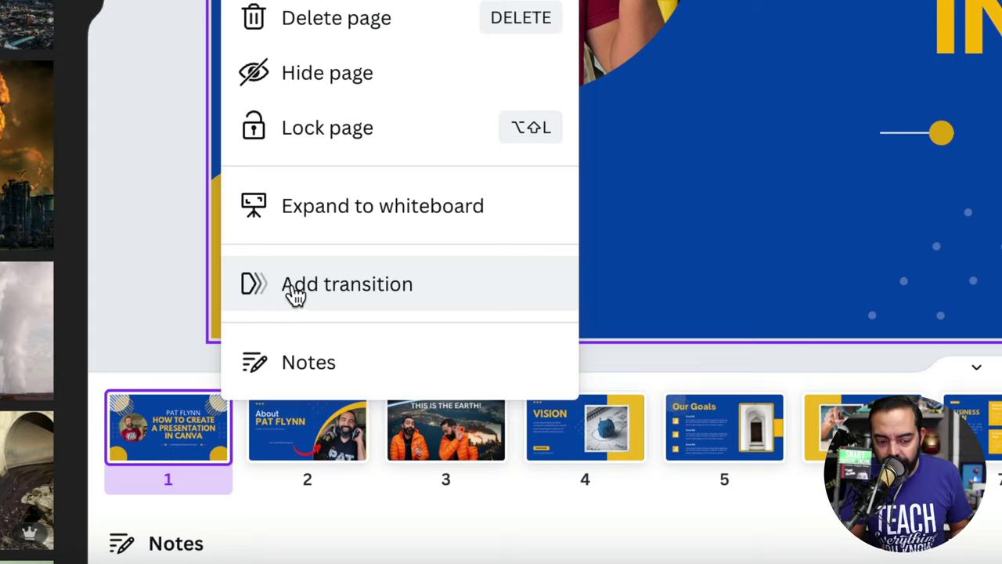
left_click(378, 290)
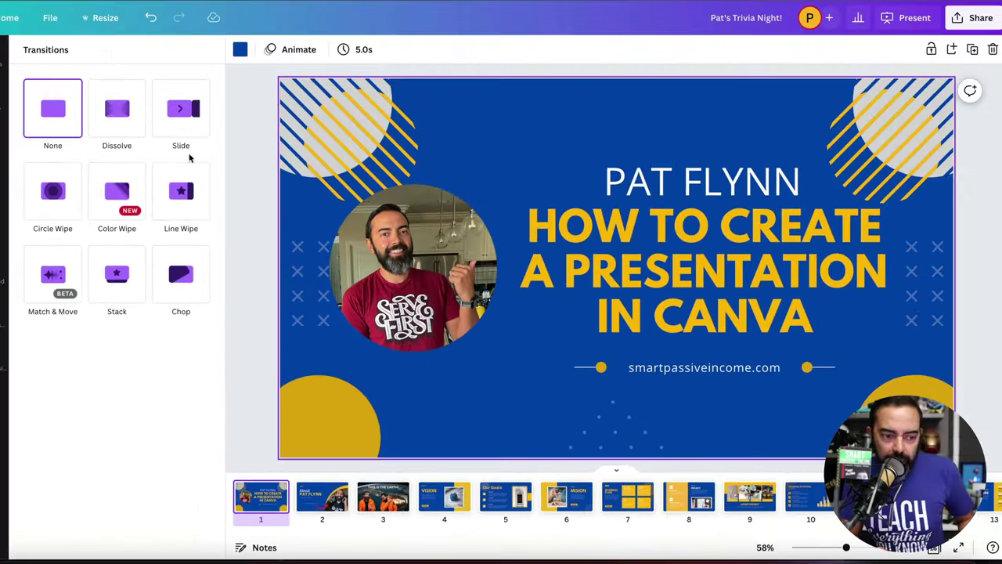
left_click(123, 116)
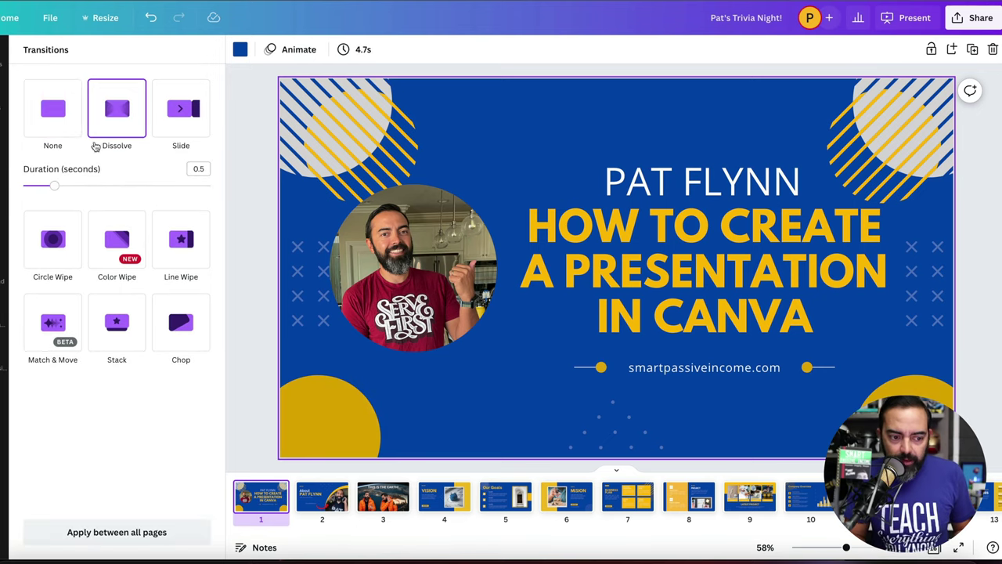